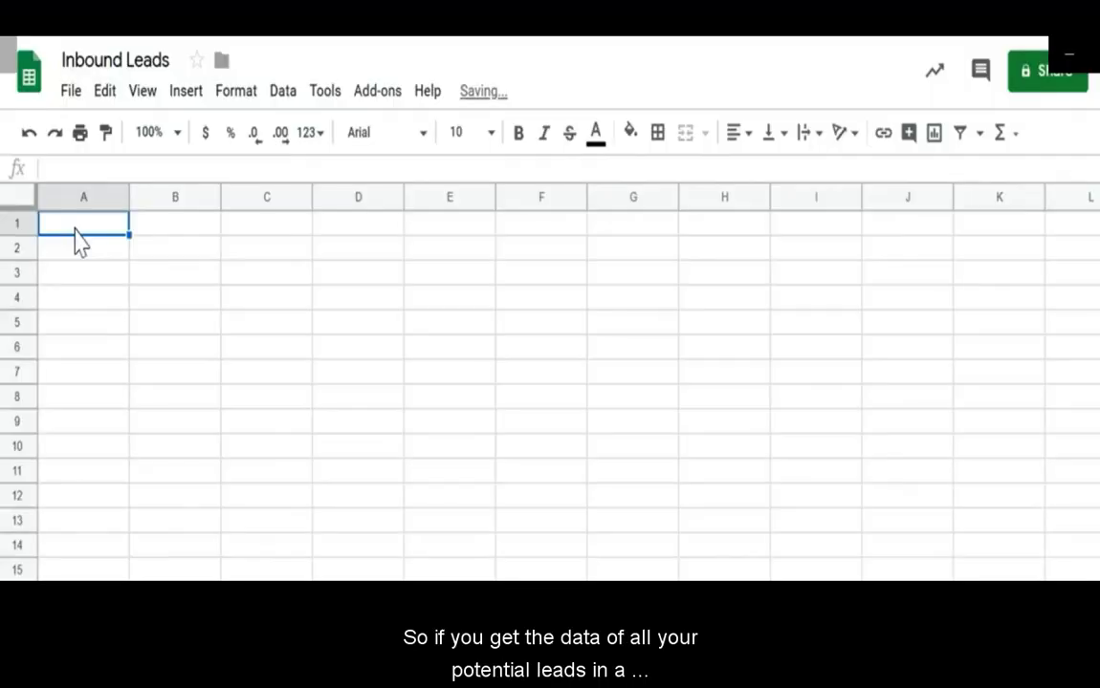
Step: Enter headers Name, Organization, Email, Start Time and End Time across A1:E1
{"action": "type", "text": "Name"}
{"action": "key", "text": "Tab"}
{"action": "type", "text": "Organization"}
{"action": "key", "text": "Tab"}
{"action": "type", "text": "E"}
{"action": "key", "text": "Tab"}
{"action": "type", "text": "S"}
{"action": "type", "text": "me"}
{"action": "key", "text": "Tab"}
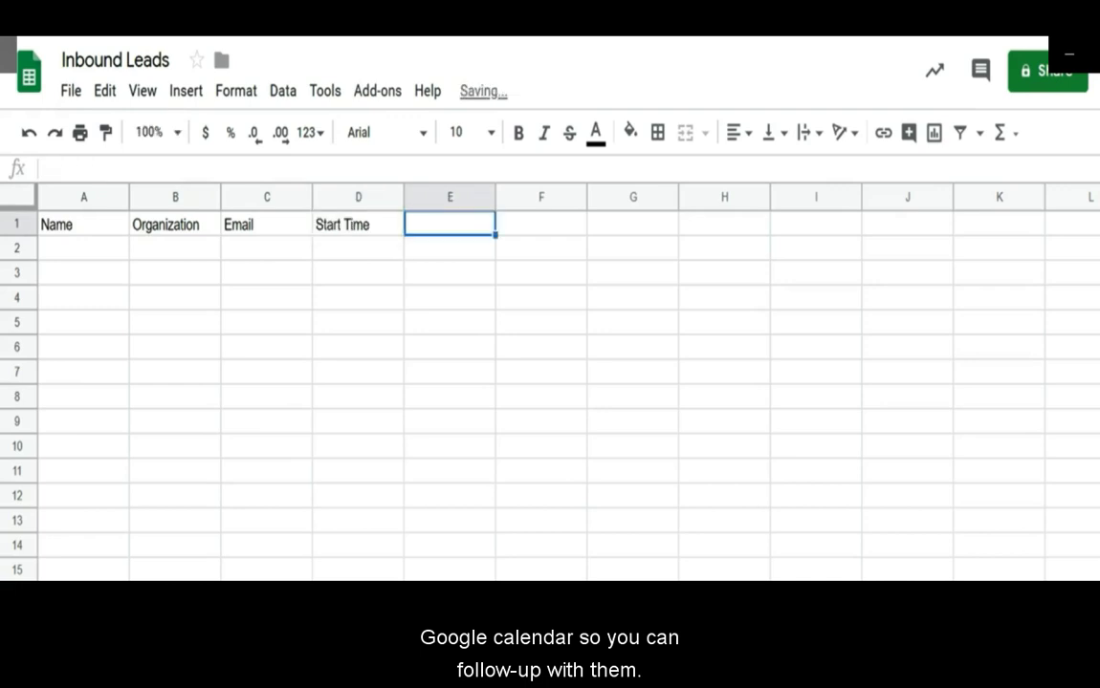
{"action": "type", "text": "End Ti"}
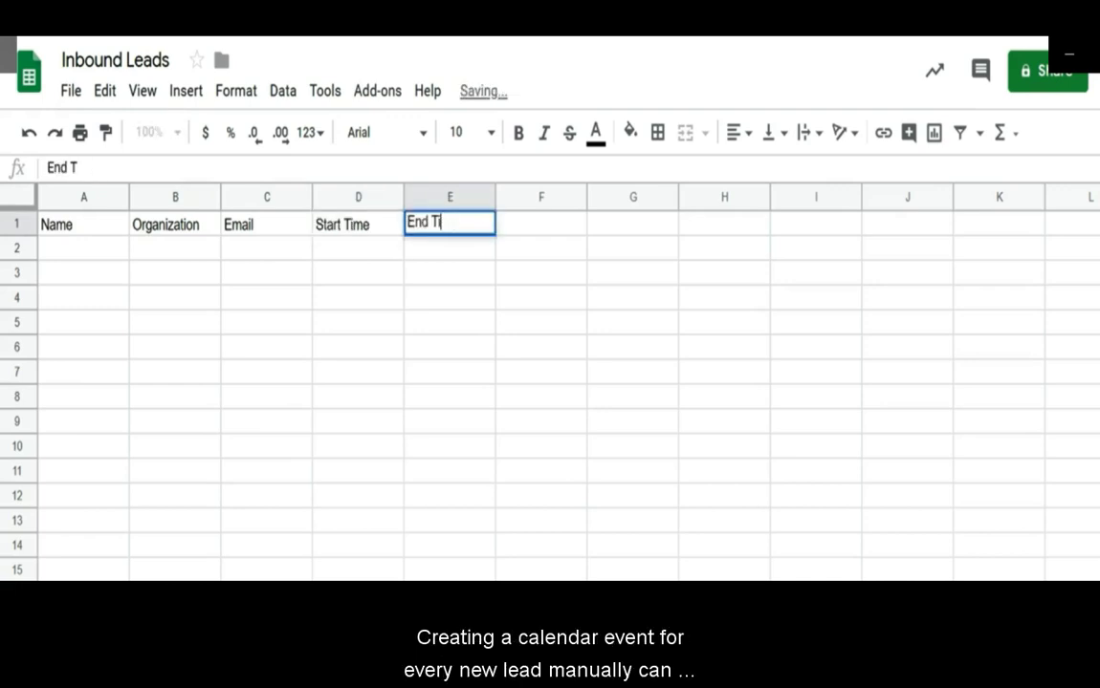
{"action": "type", "text": "me"}
Step: Begin the first lead in row 2 with the lead's name, e-mail and organization CompanyZ
{"action": "left_click", "coordinate": [82, 251]}
{"action": "type", "text": "Anna"}
{"action": "key", "text": "Tab"}
{"action": "type", "text": "anna@"}
{"action": "key", "text": "BackSpace"}
{"action": "key", "text": "BackSpace"}
{"action": "key", "text": "BackSpace"}
{"action": "type", "text": "Com"}
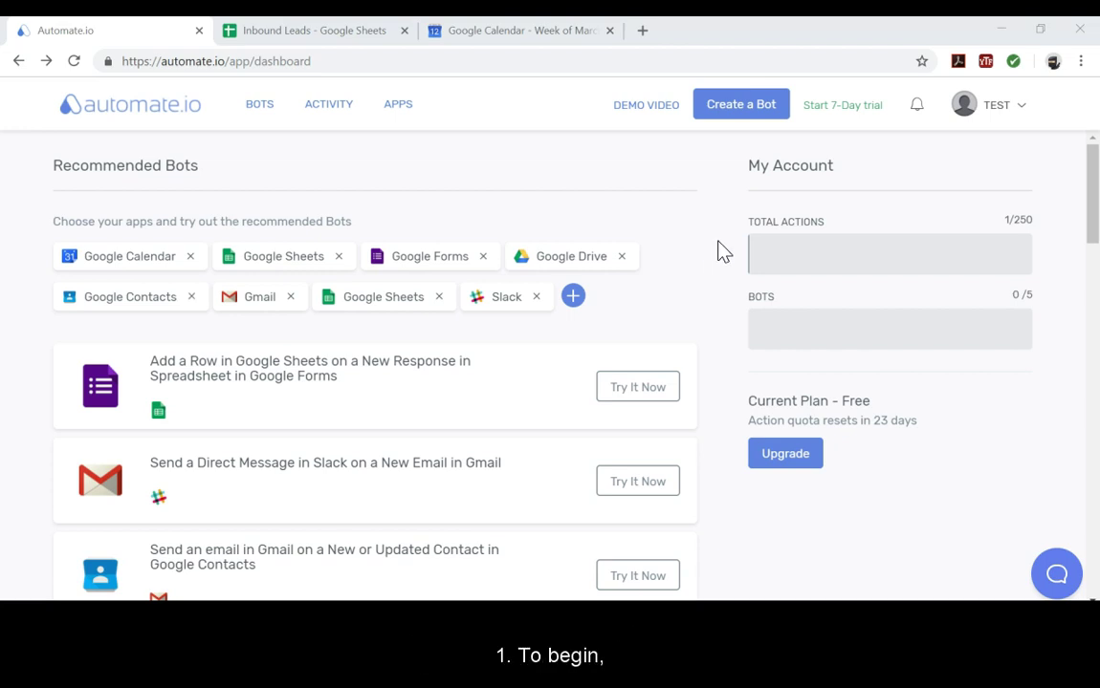
Step: Create a new bot named 'Create Google Calendar Events for New Row in Google Sheets'
{"action": "left_click", "coordinate": [743, 110]}
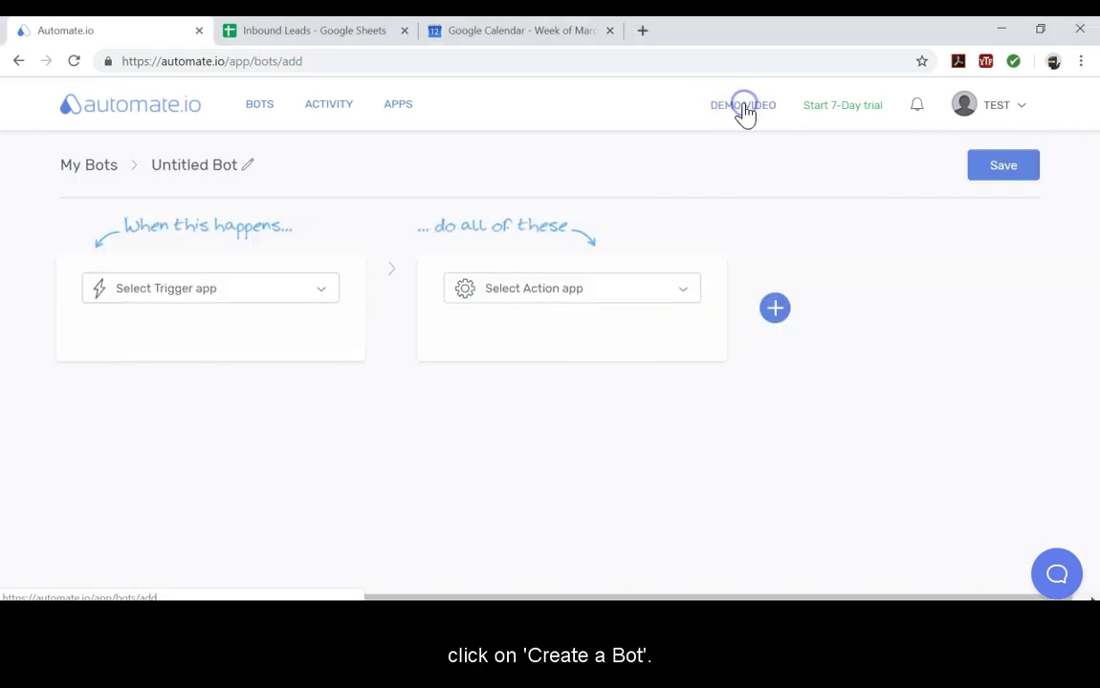
{"action": "left_click", "coordinate": [217, 164]}
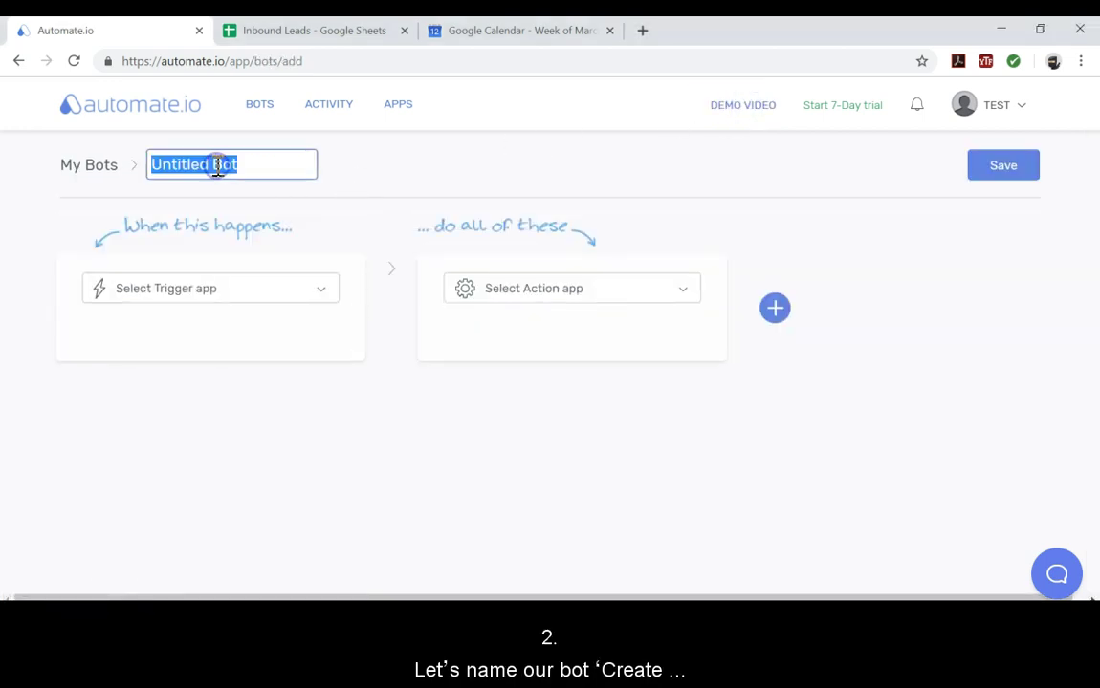
{"action": "type", "text": "Create Google Cale"}
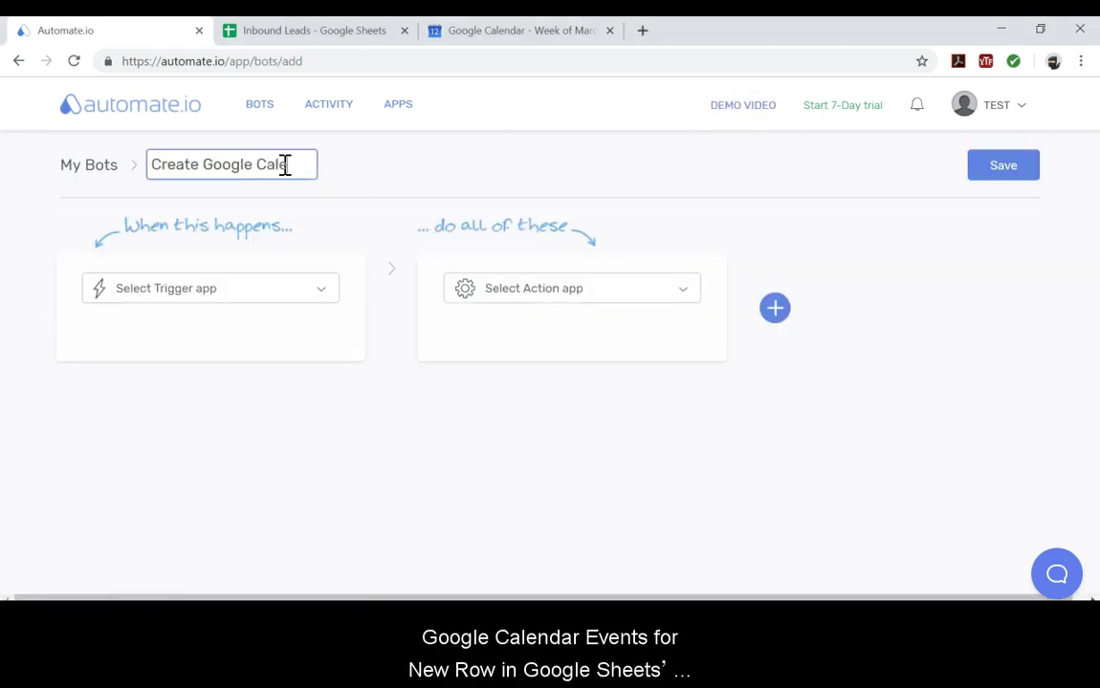
{"action": "type", "text": "ndar Ev"}
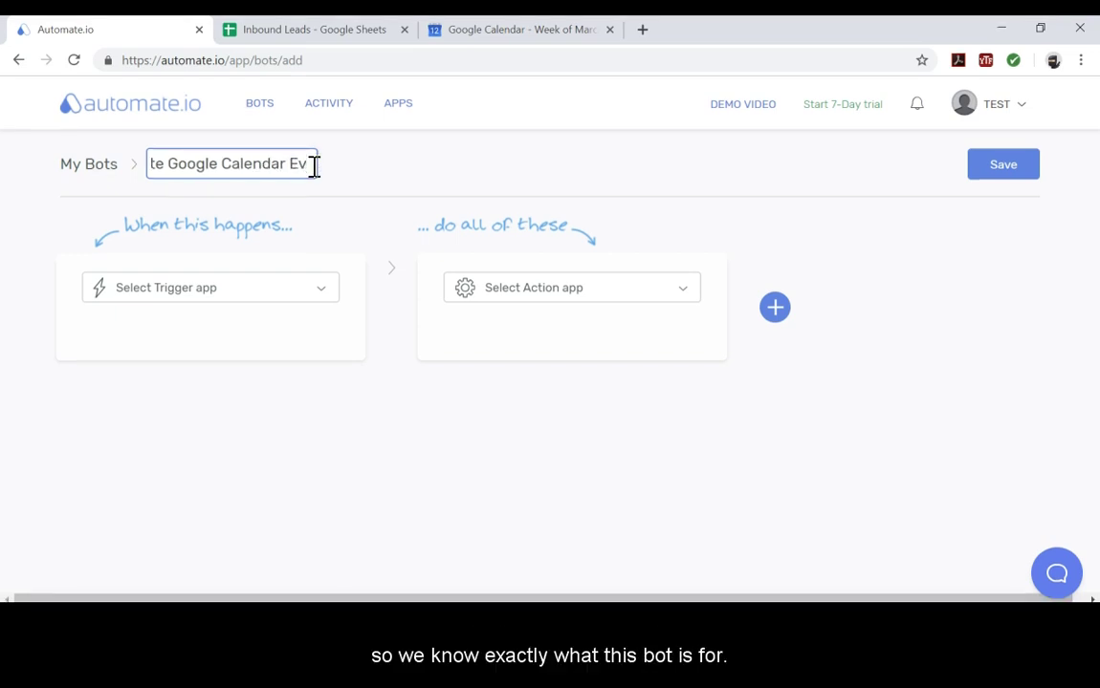
{"action": "type", "text": "ents for"}
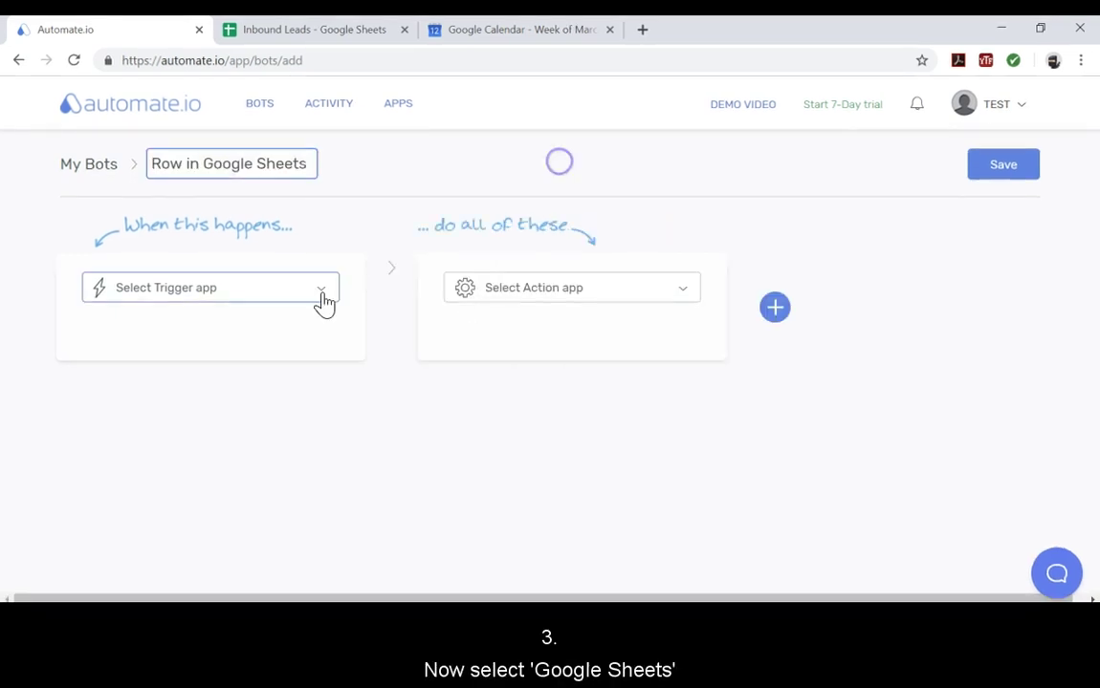
Step: Set Google Sheets as the trigger app, authorize the Google account, and choose the New Row event
{"action": "left_click", "coordinate": [322, 298]}
{"action": "left_click", "coordinate": [556, 335]}
{"action": "type", "text": "goo"}
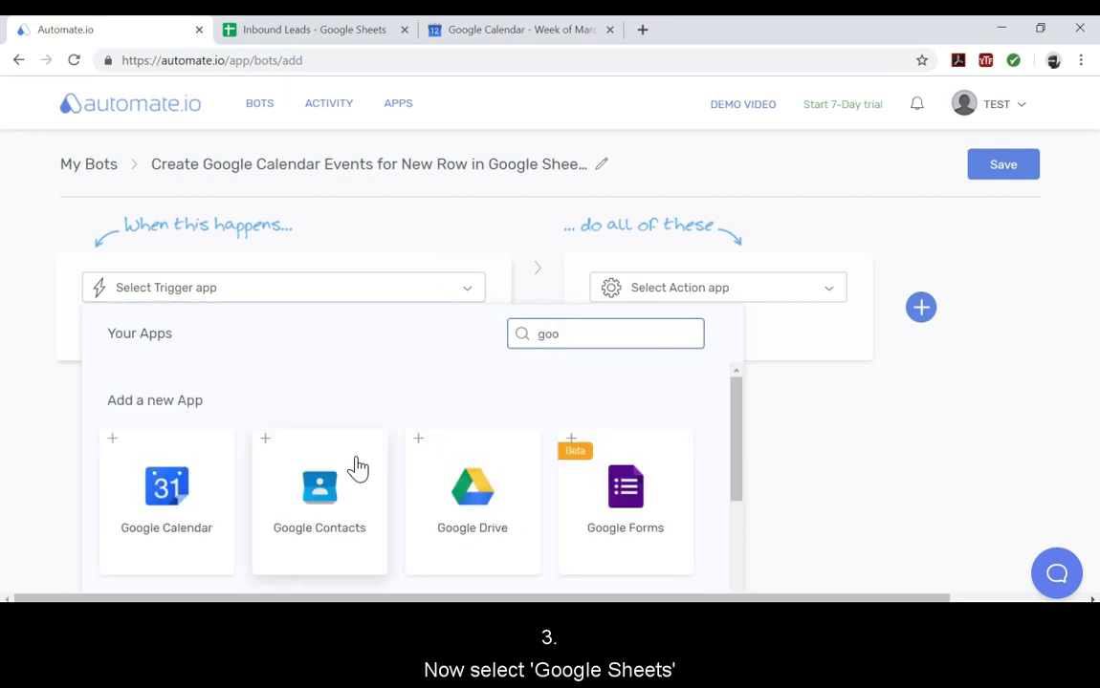
{"action": "scroll", "coordinate": [356, 467], "scroll_direction": "down", "scroll_amount": 3}
{"action": "left_click", "coordinate": [153, 497]}
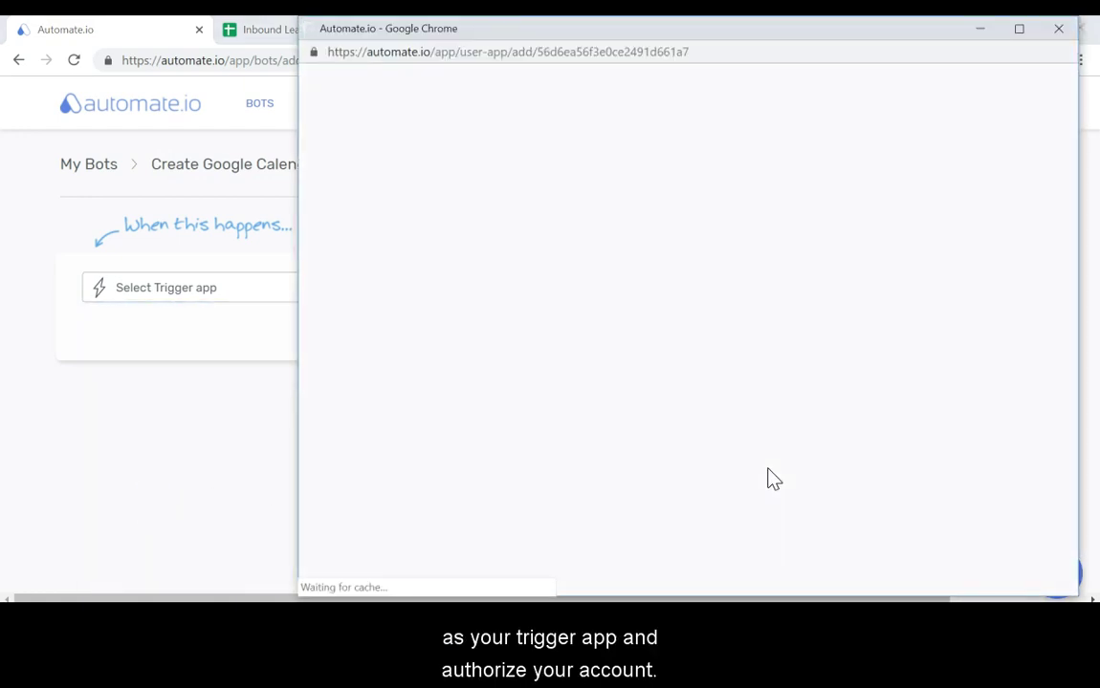
{"action": "left_click", "coordinate": [821, 330]}
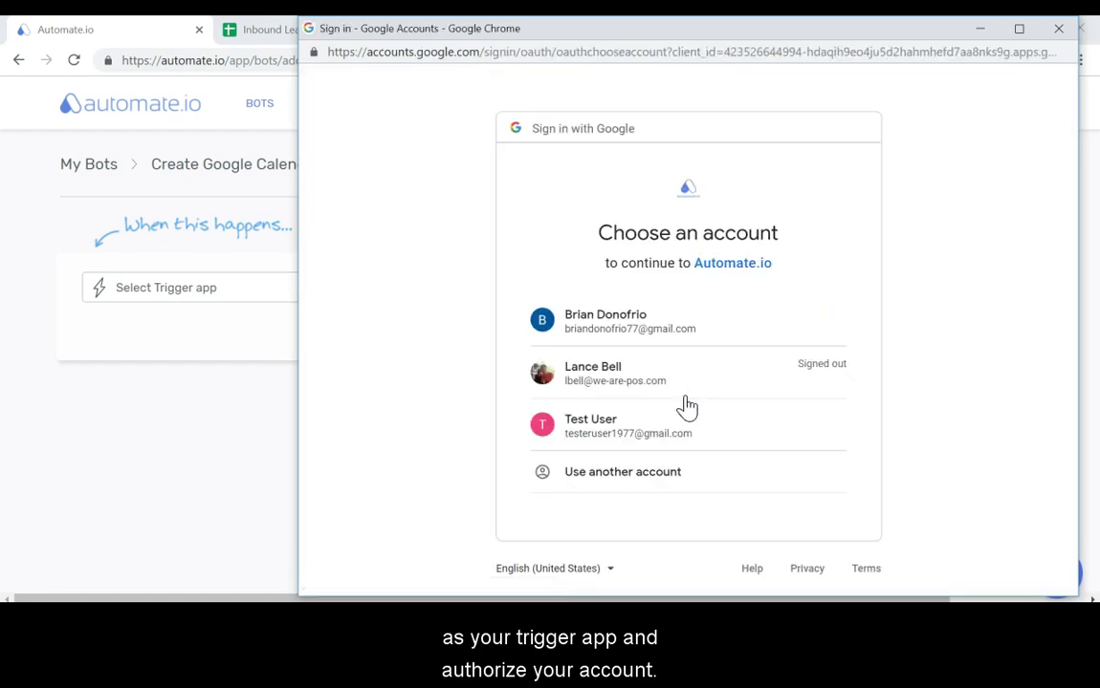
{"action": "left_click", "coordinate": [681, 426]}
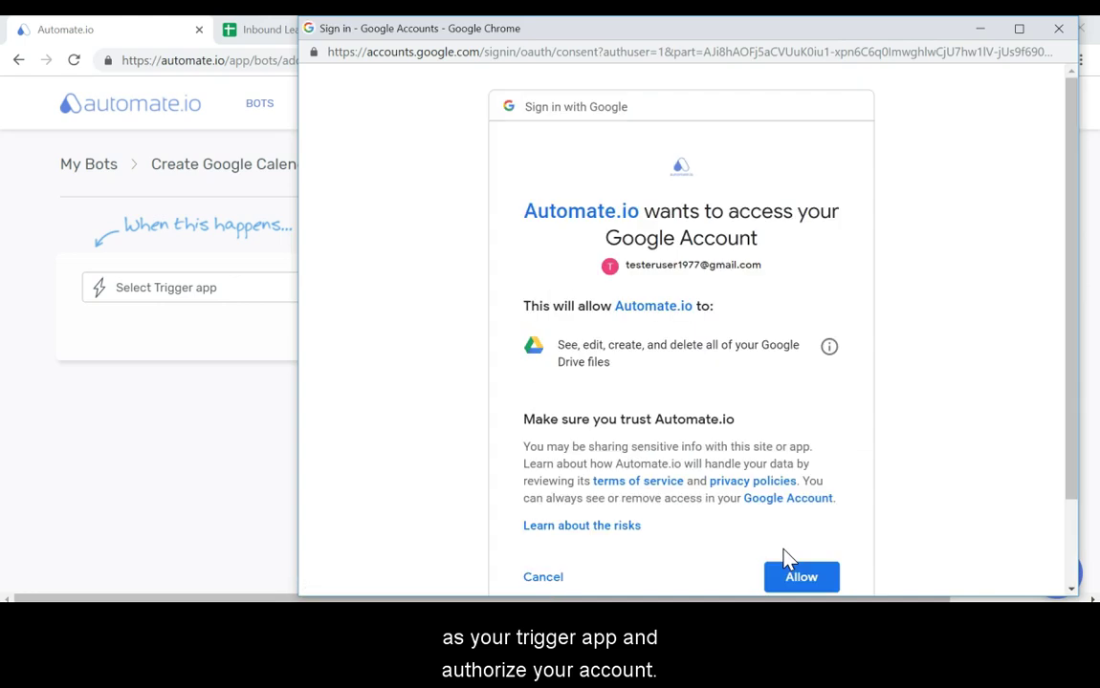
{"action": "left_click", "coordinate": [799, 576]}
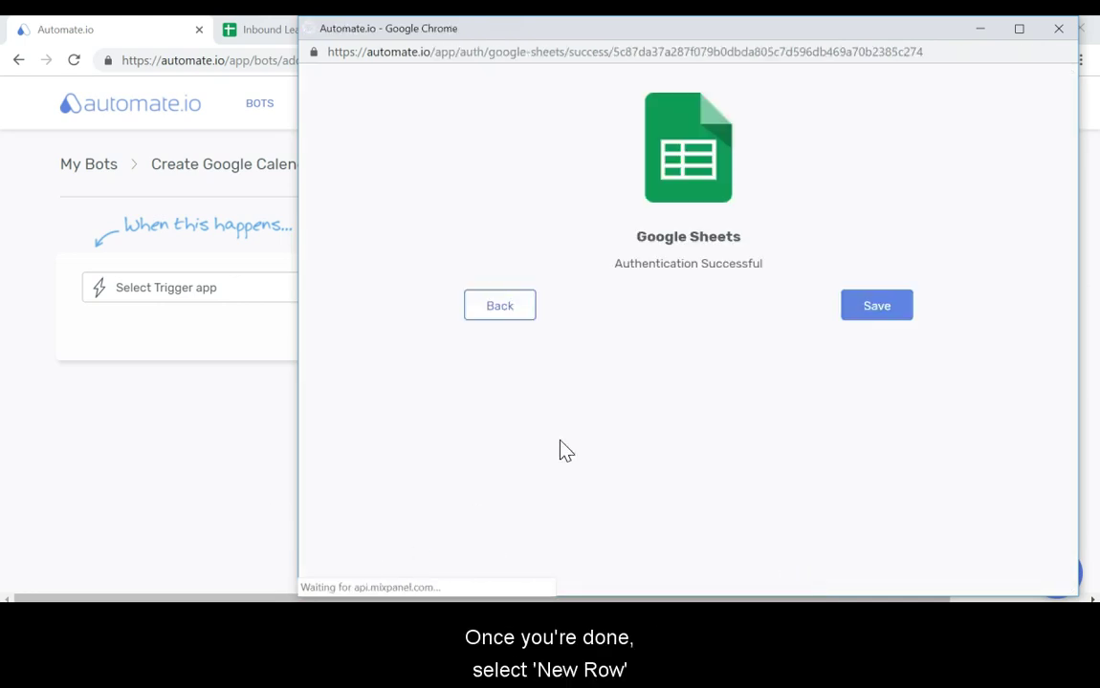
{"action": "left_click", "coordinate": [880, 305]}
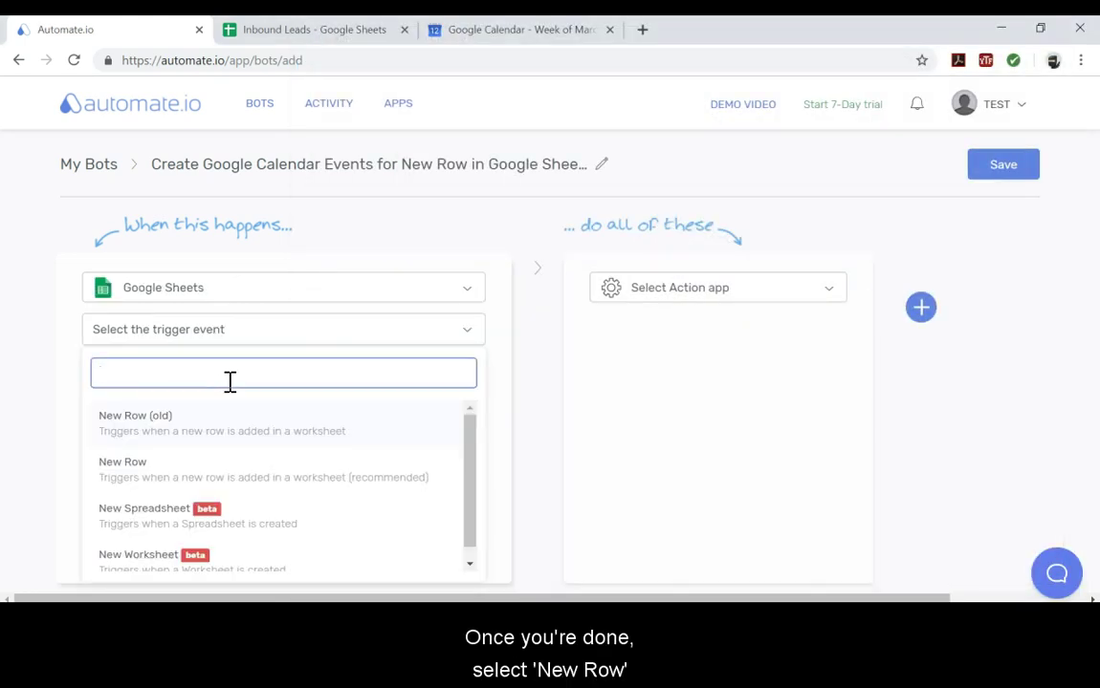
{"action": "left_click", "coordinate": [187, 486]}
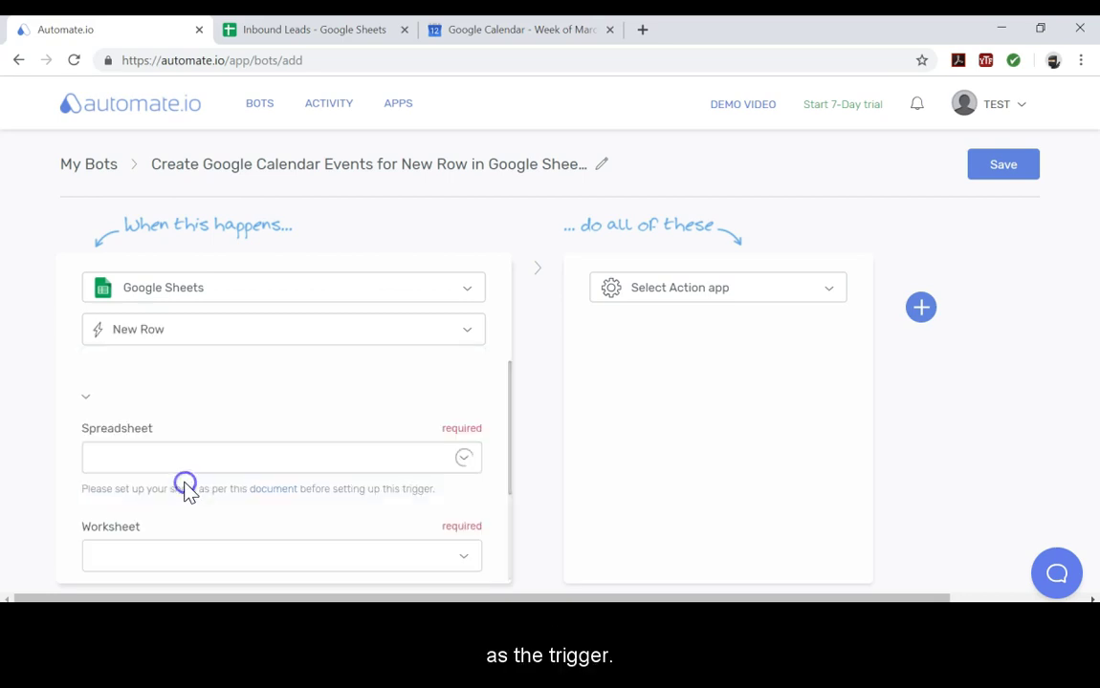
{"action": "scroll", "coordinate": [192, 490], "scroll_direction": "down", "scroll_amount": 2}
Step: Choose Google Calendar as the action app and authorize the Google account connection
{"action": "left_click", "coordinate": [632, 300]}
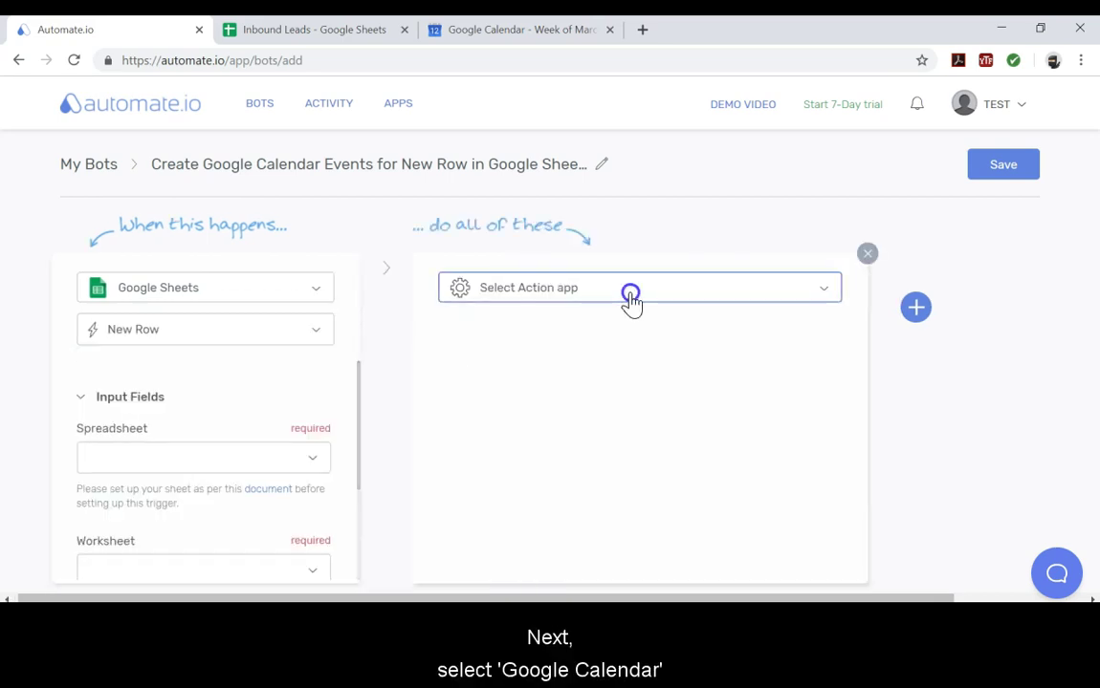
{"action": "left_click", "coordinate": [899, 334]}
{"action": "type", "text": "c"}
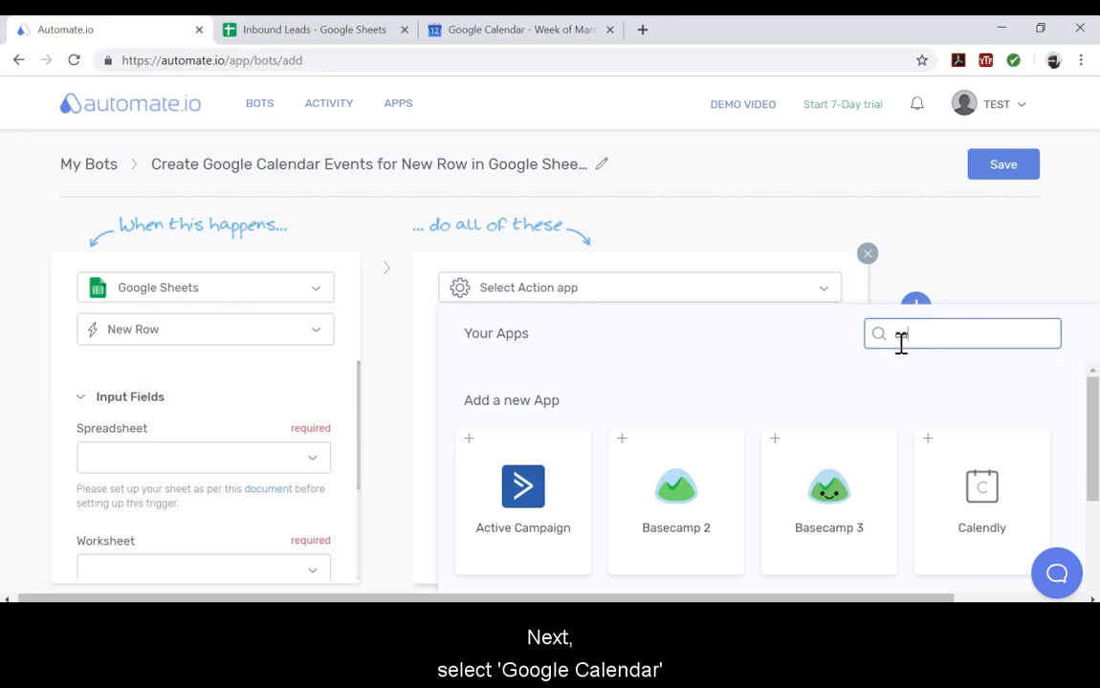
{"action": "type", "text": "alen"}
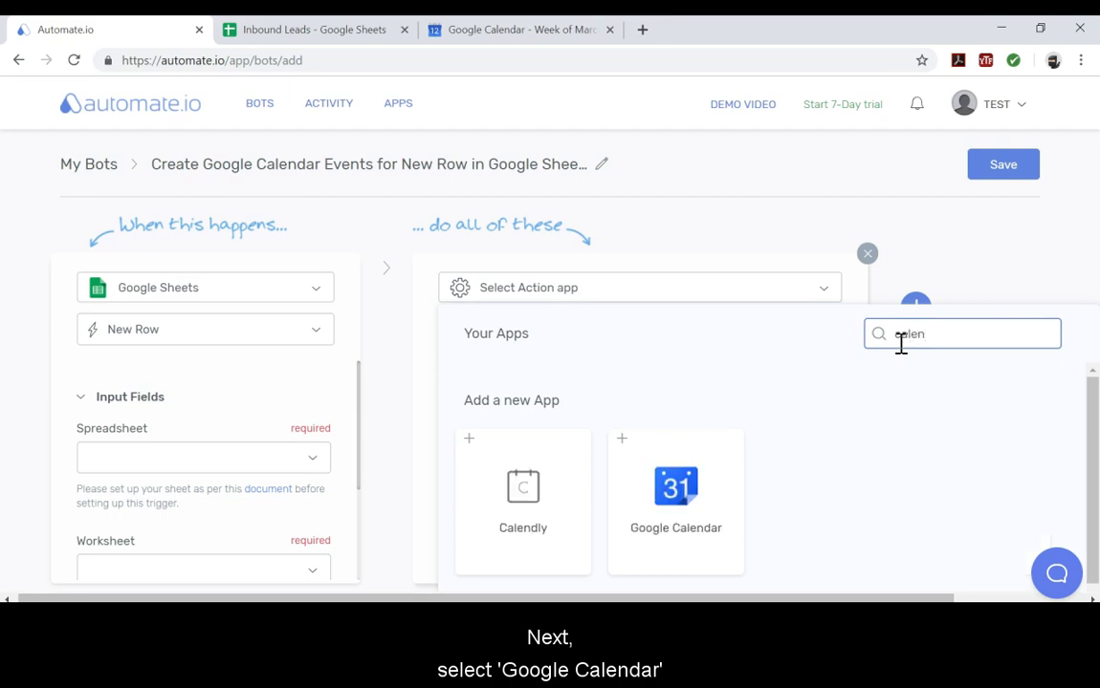
{"action": "left_click", "coordinate": [722, 470]}
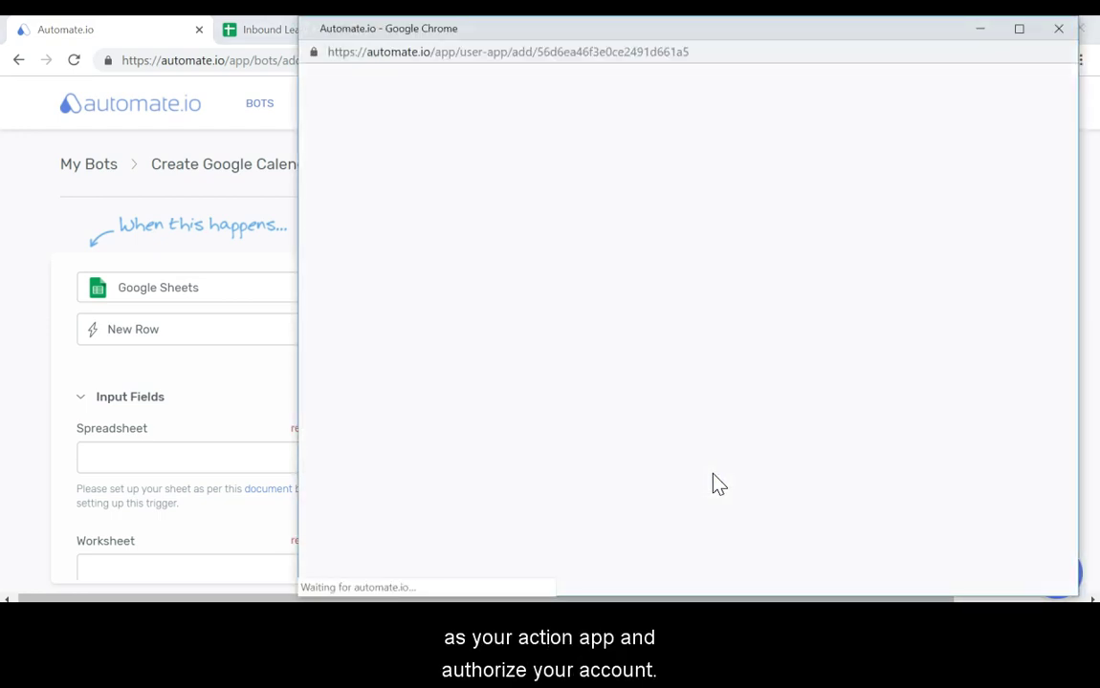
{"action": "left_click", "coordinate": [812, 327]}
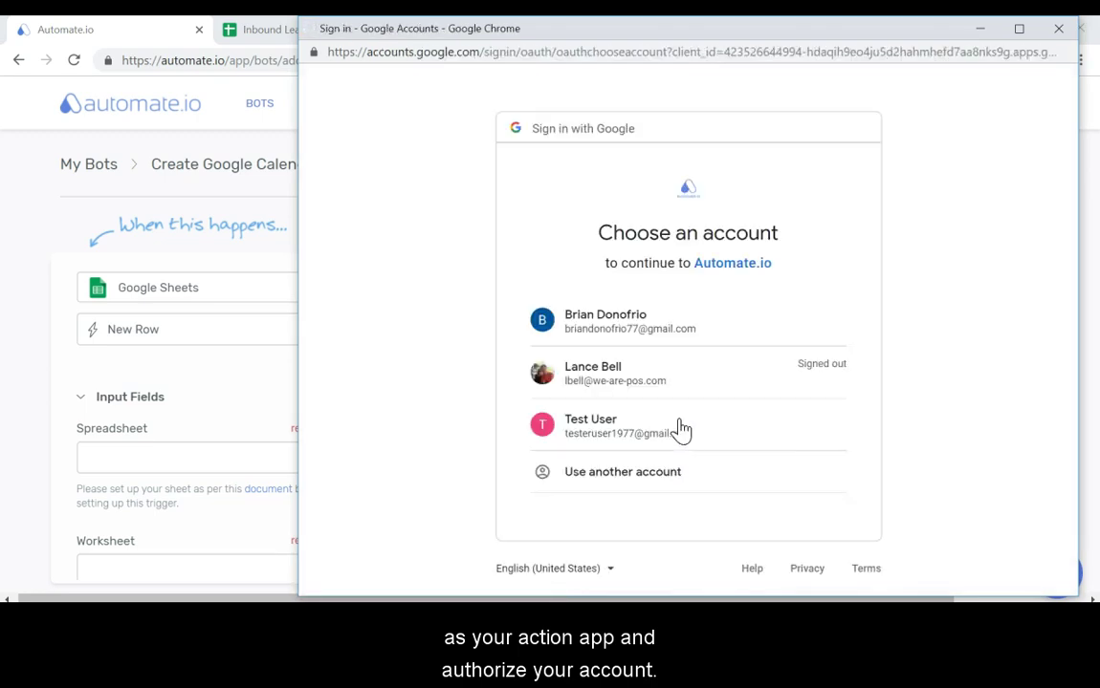
{"action": "left_click", "coordinate": [682, 430]}
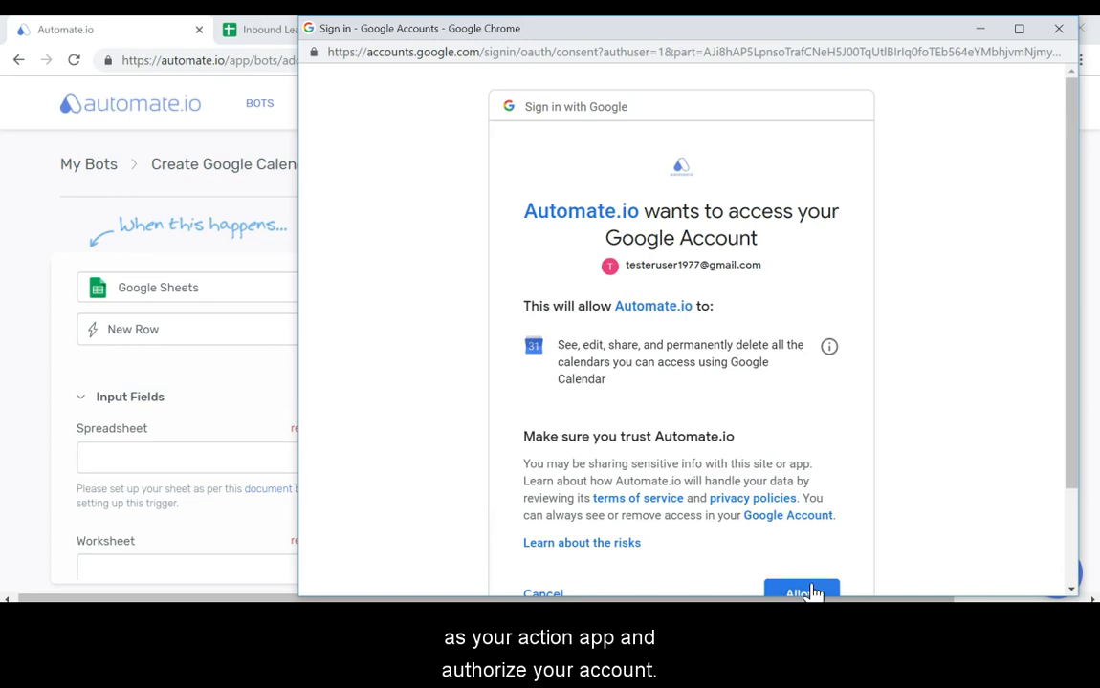
{"action": "left_click", "coordinate": [812, 593]}
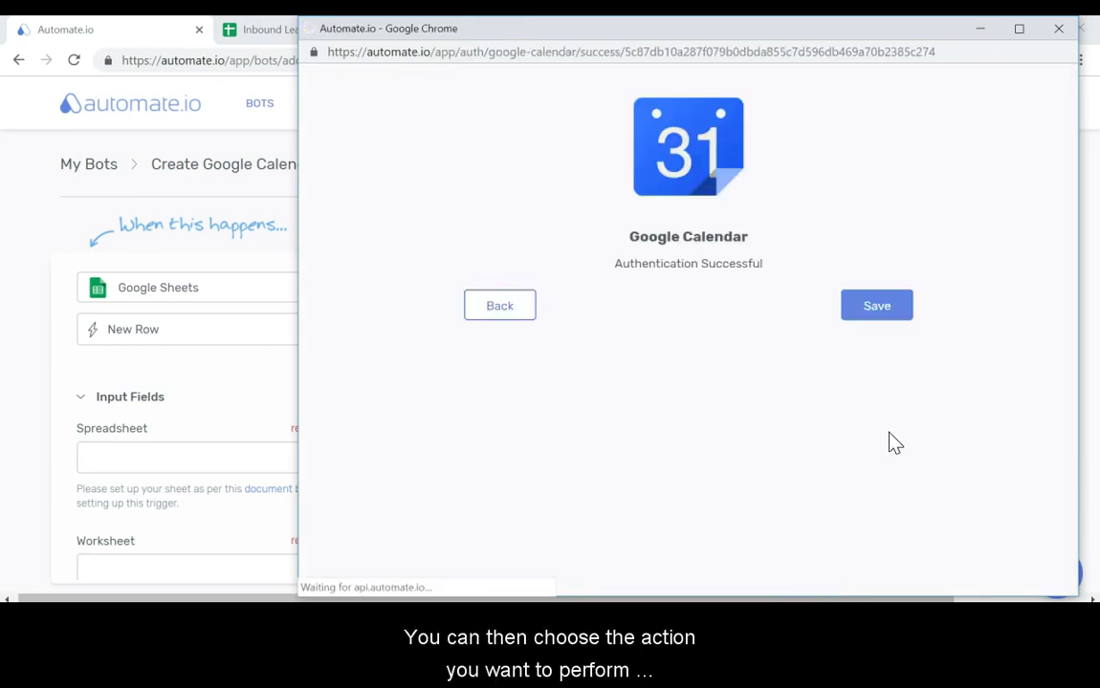
{"action": "left_click", "coordinate": [875, 311]}
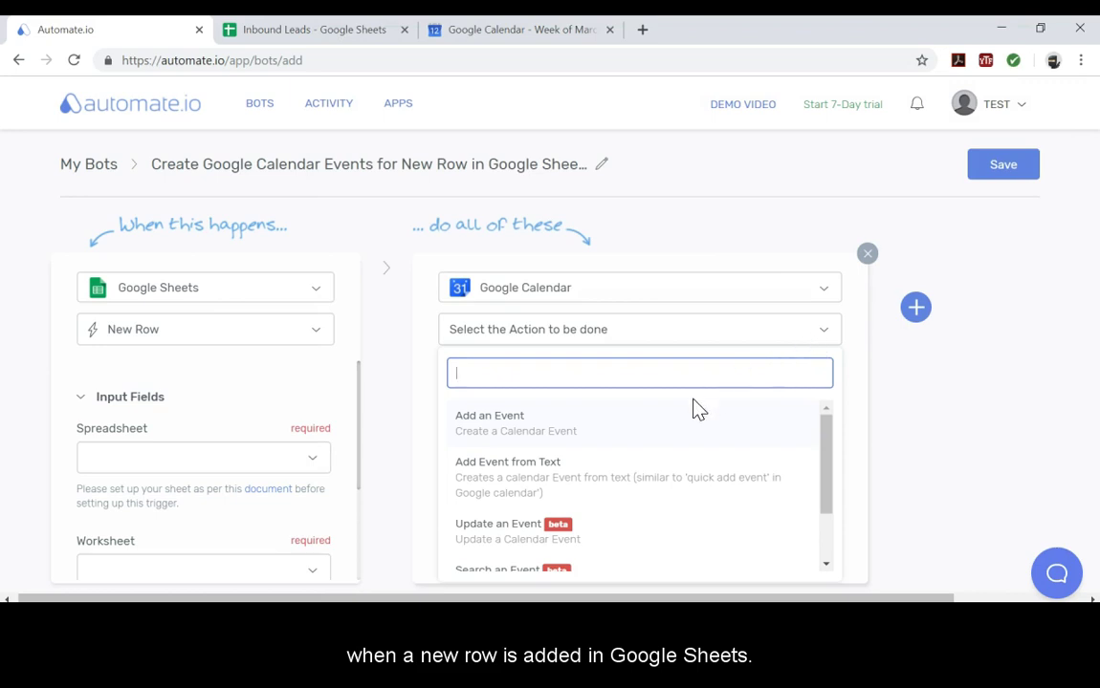
Step: Make the action Add an Event and read the trigger from Inbound Leads' Demo Requests worksheet
{"action": "left_click", "coordinate": [528, 427]}
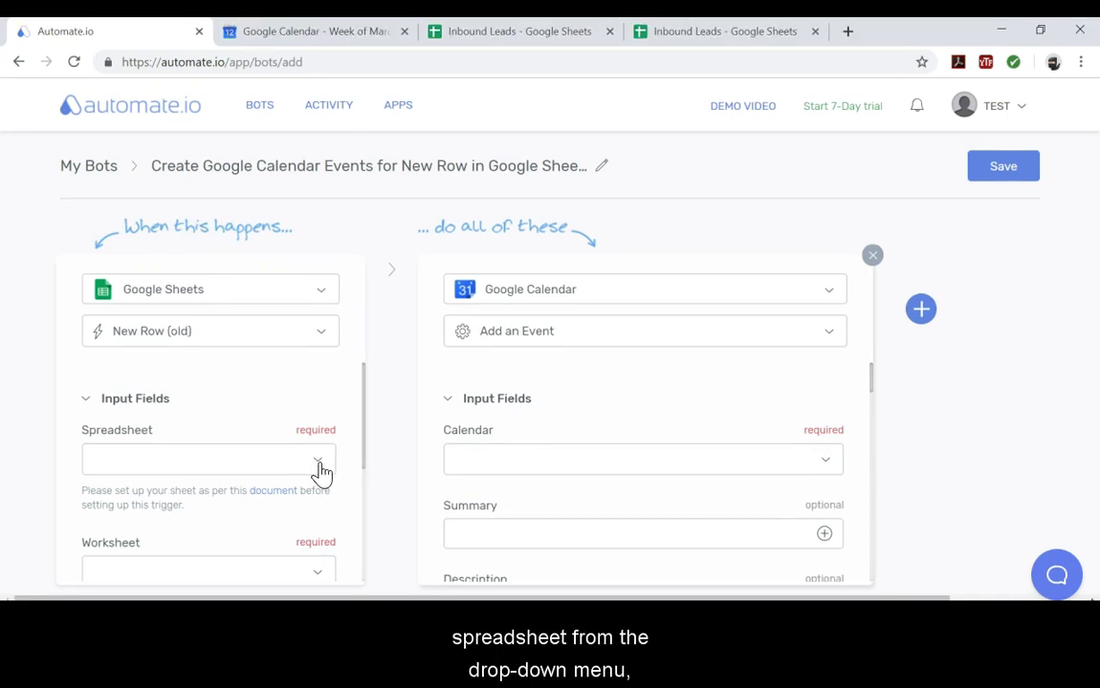
{"action": "left_click", "coordinate": [318, 470]}
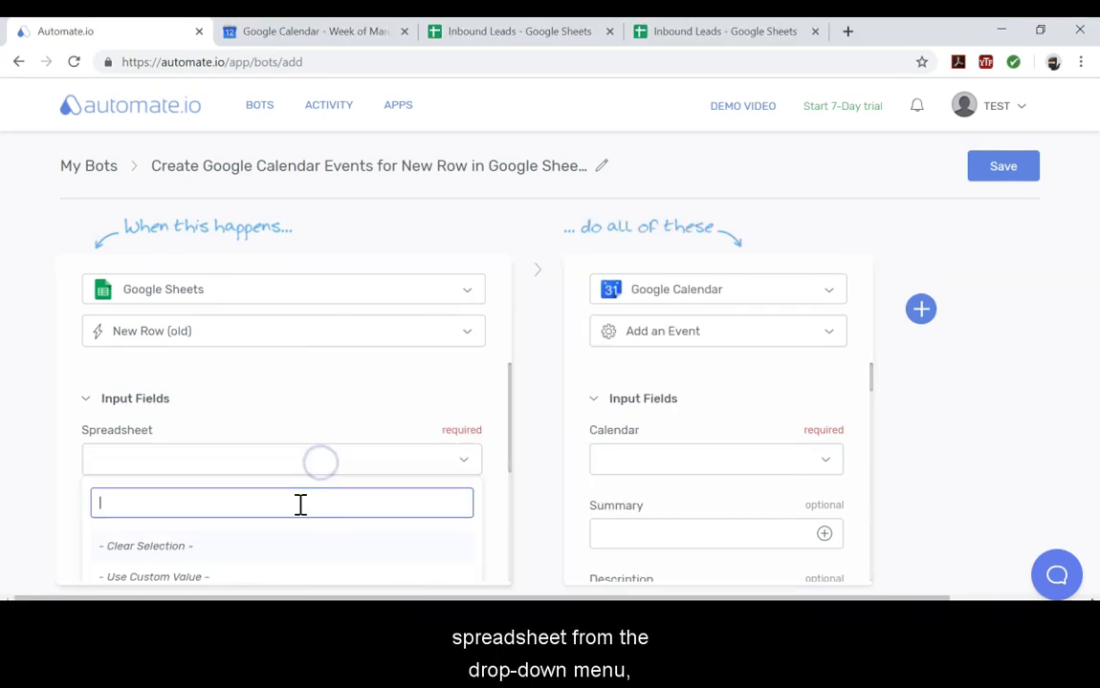
{"action": "left_click", "coordinate": [312, 531]}
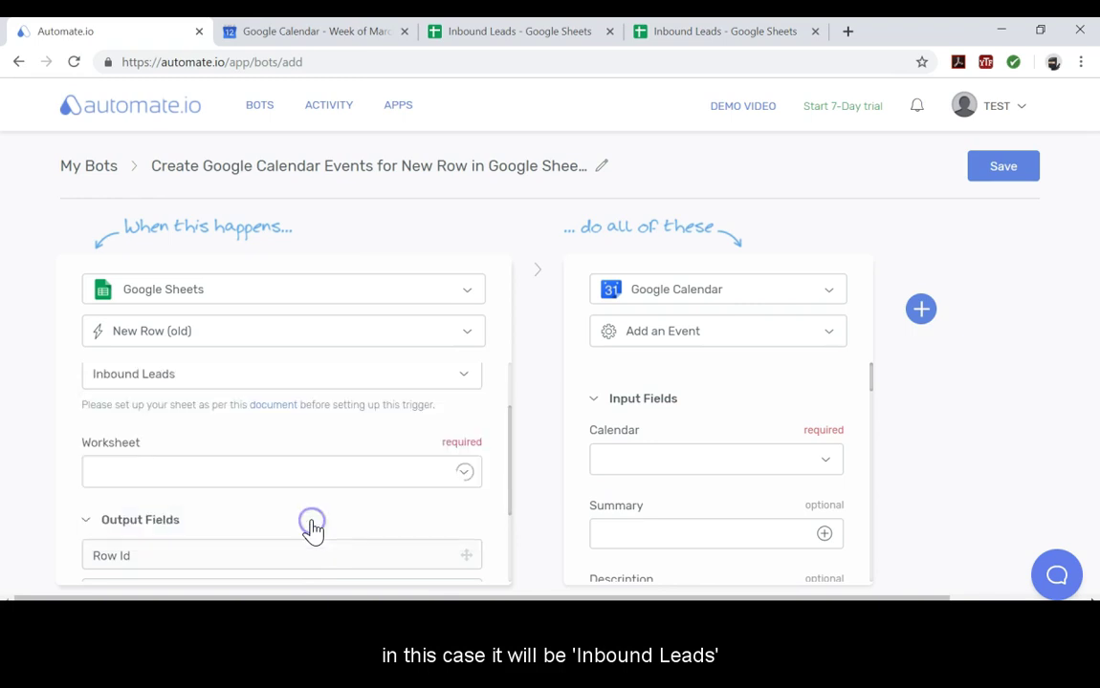
{"action": "left_click", "coordinate": [467, 482]}
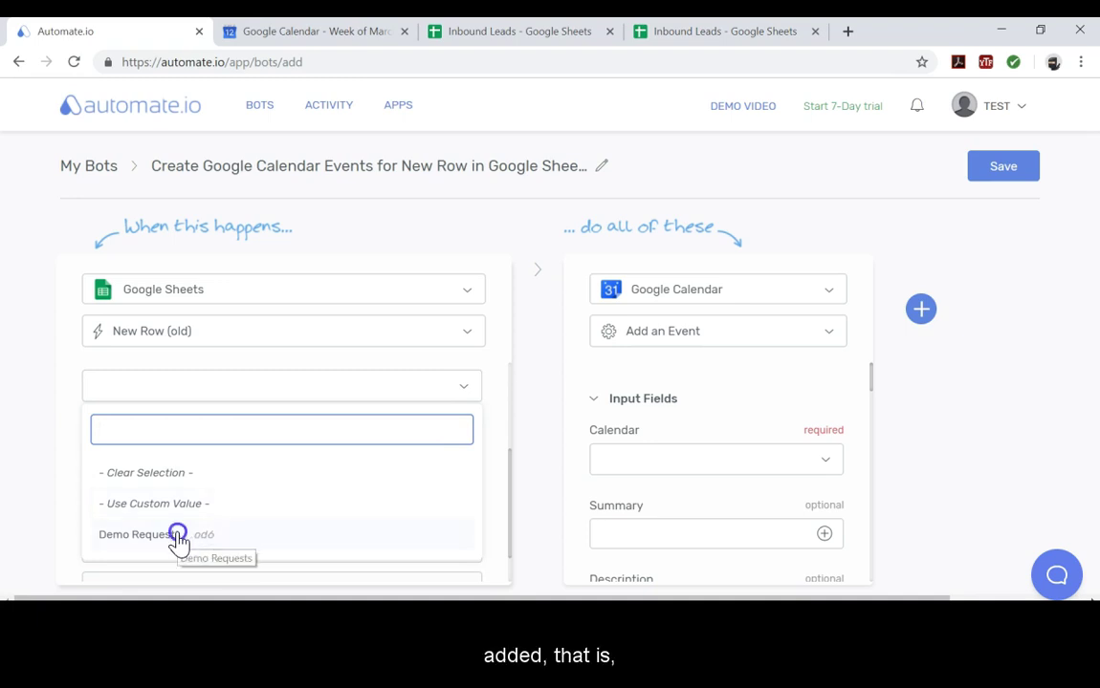
{"action": "left_click", "coordinate": [176, 534]}
{"action": "left_click", "coordinate": [589, 474]}
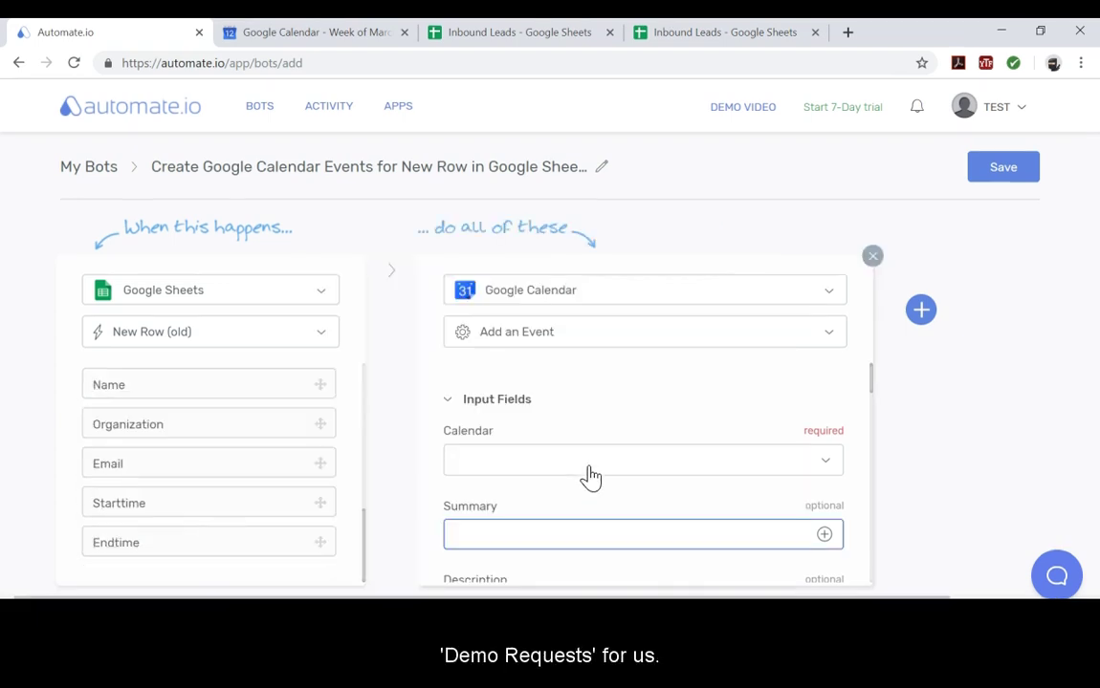
Step: Send events to the account's calendar with summary Organization + 'Automate.io Demo Call'
{"action": "left_click", "coordinate": [828, 466]}
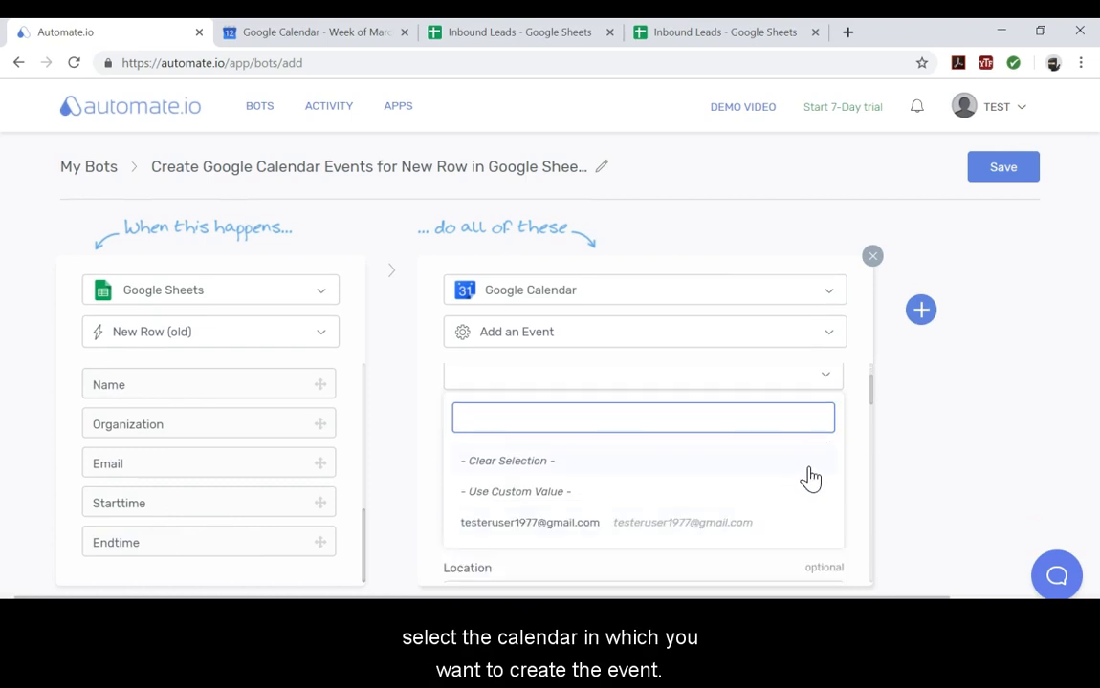
{"action": "left_click", "coordinate": [597, 521]}
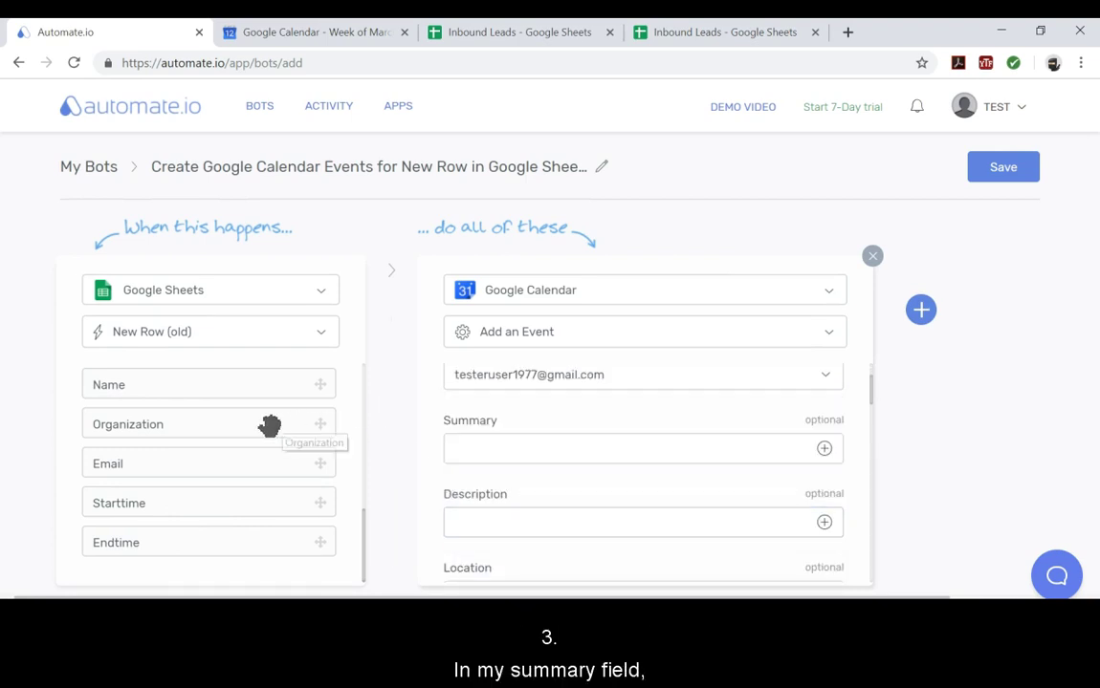
{"action": "left_click_drag", "start_coordinate": [263, 427], "coordinate": [598, 449]}
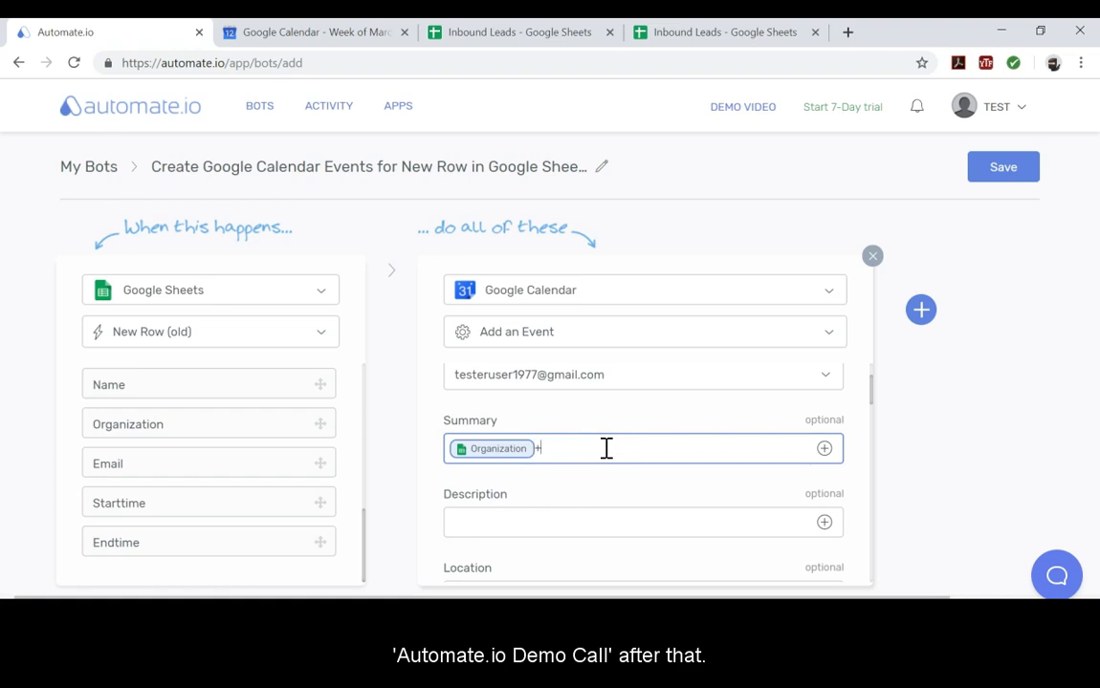
{"action": "type", "text": "Automate"}
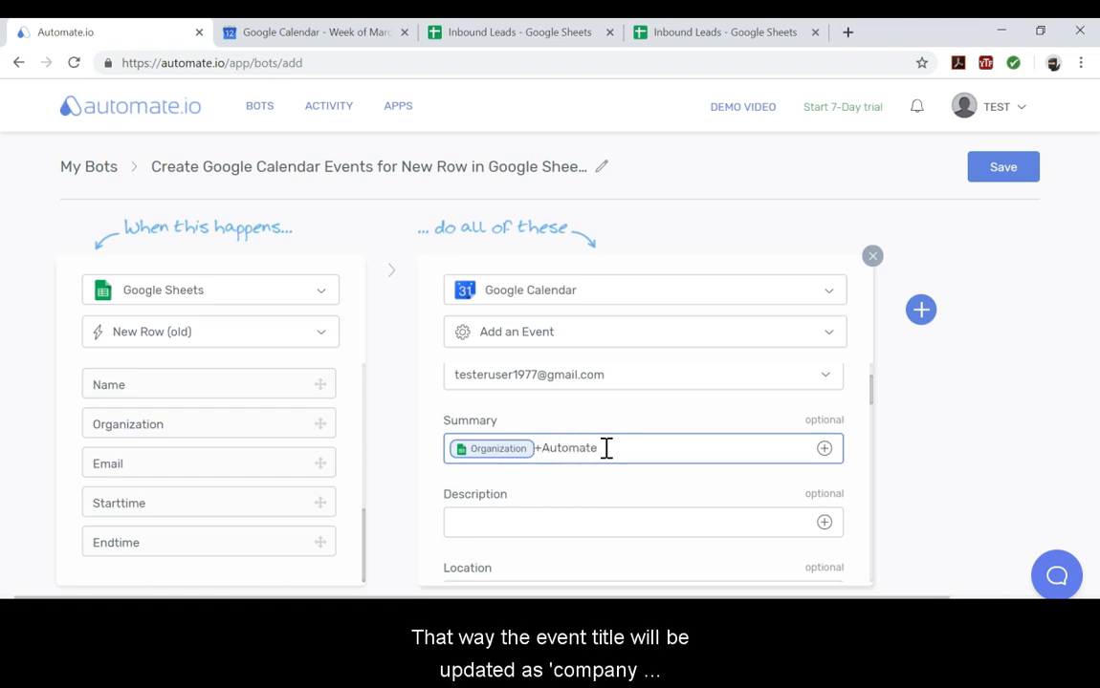
{"action": "type", "text": " Demo Call"}
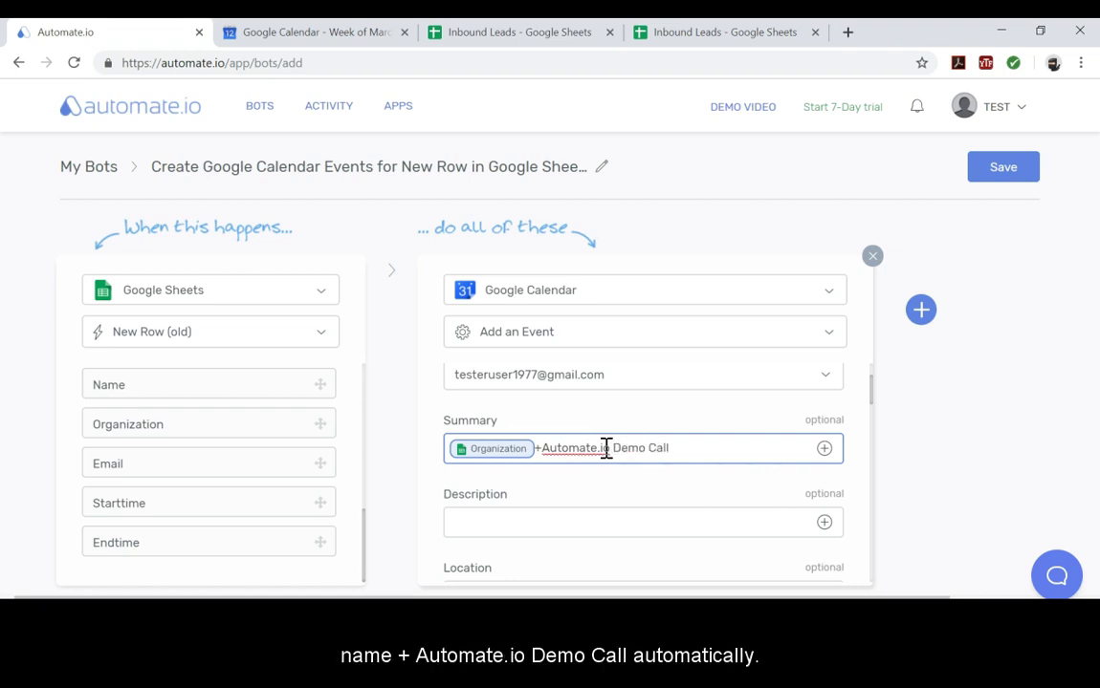
{"action": "scroll", "coordinate": [484, 478], "scroll_direction": "down", "scroll_amount": 1}
Step: Map the sheet's Starttime and Endtime fields to the event Start Time and End Time
{"action": "left_click", "coordinate": [479, 469]}
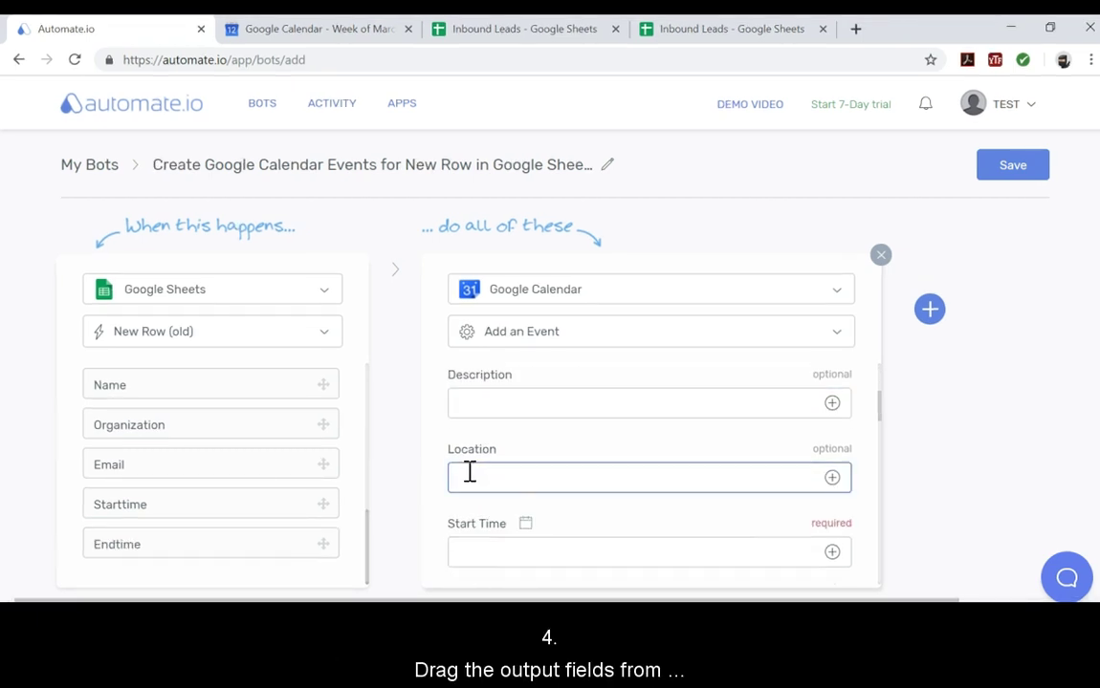
{"action": "scroll", "coordinate": [469, 472], "scroll_direction": "down", "scroll_amount": 1}
{"action": "left_click_drag", "start_coordinate": [238, 504], "coordinate": [539, 473]}
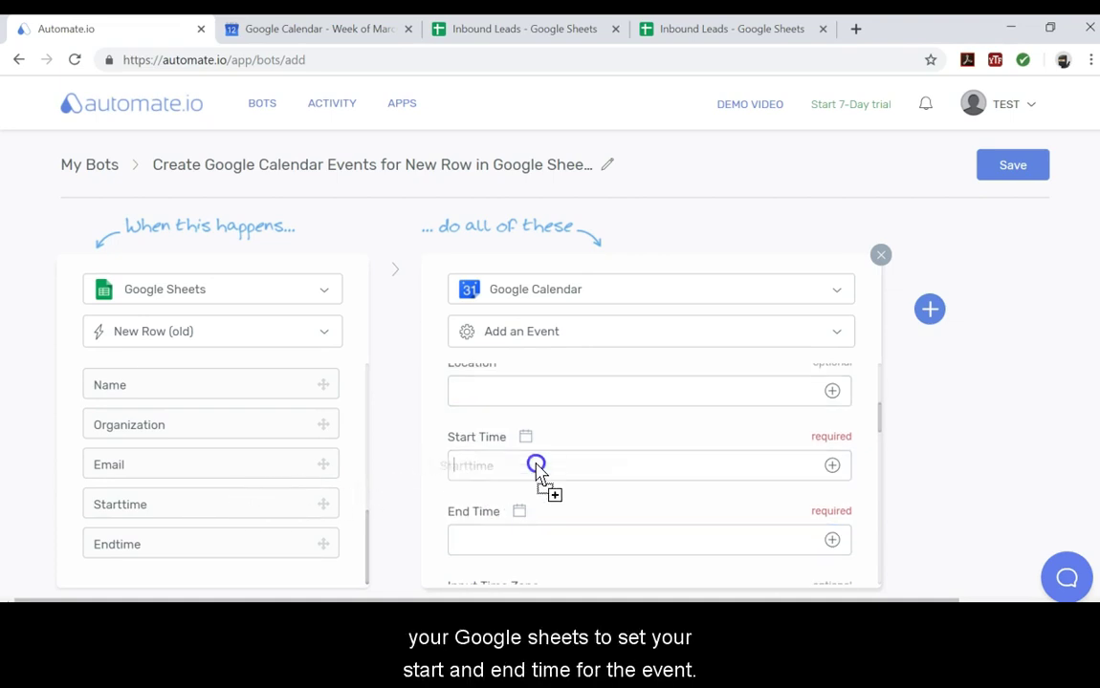
{"action": "left_click_drag", "start_coordinate": [260, 543], "coordinate": [545, 540]}
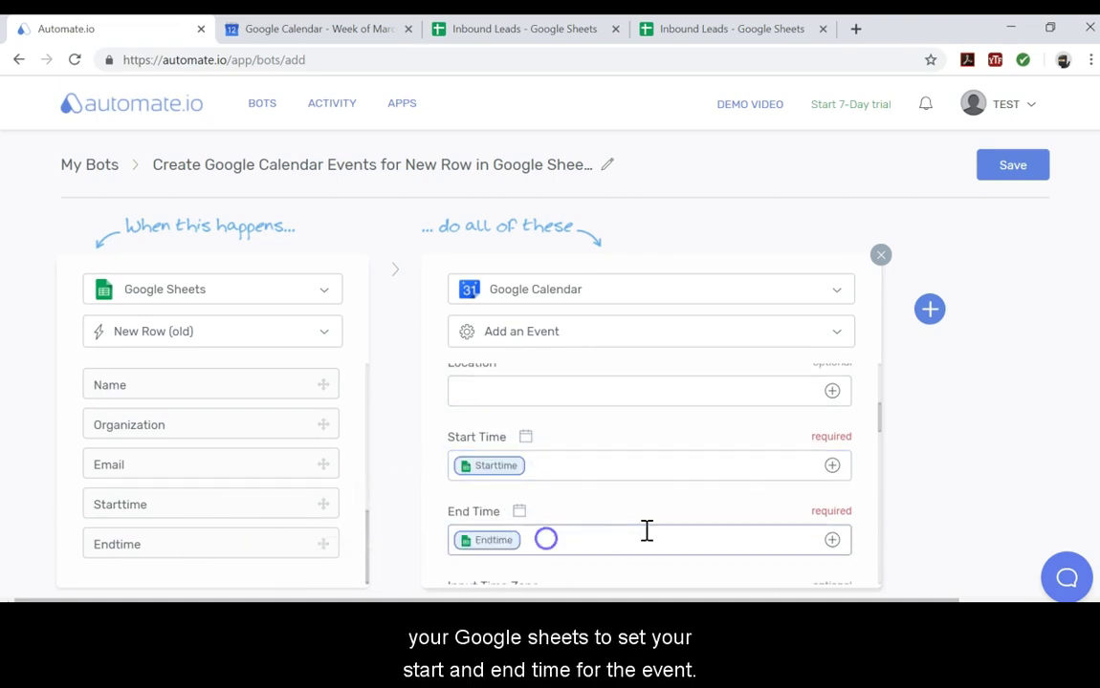
Step: Set the event Color to Mauve (Light Purple)
{"action": "scroll", "coordinate": [810, 516], "scroll_direction": "down", "scroll_amount": 2}
{"action": "scroll", "coordinate": [810, 514], "scroll_direction": "down", "scroll_amount": 1}
{"action": "scroll", "coordinate": [810, 511], "scroll_direction": "down", "scroll_amount": 1}
{"action": "scroll", "coordinate": [808, 506], "scroll_direction": "down", "scroll_amount": 2}
{"action": "scroll", "coordinate": [803, 509], "scroll_direction": "down", "scroll_amount": 1}
{"action": "scroll", "coordinate": [801, 509], "scroll_direction": "down", "scroll_amount": 1}
{"action": "scroll", "coordinate": [801, 511], "scroll_direction": "down", "scroll_amount": 1}
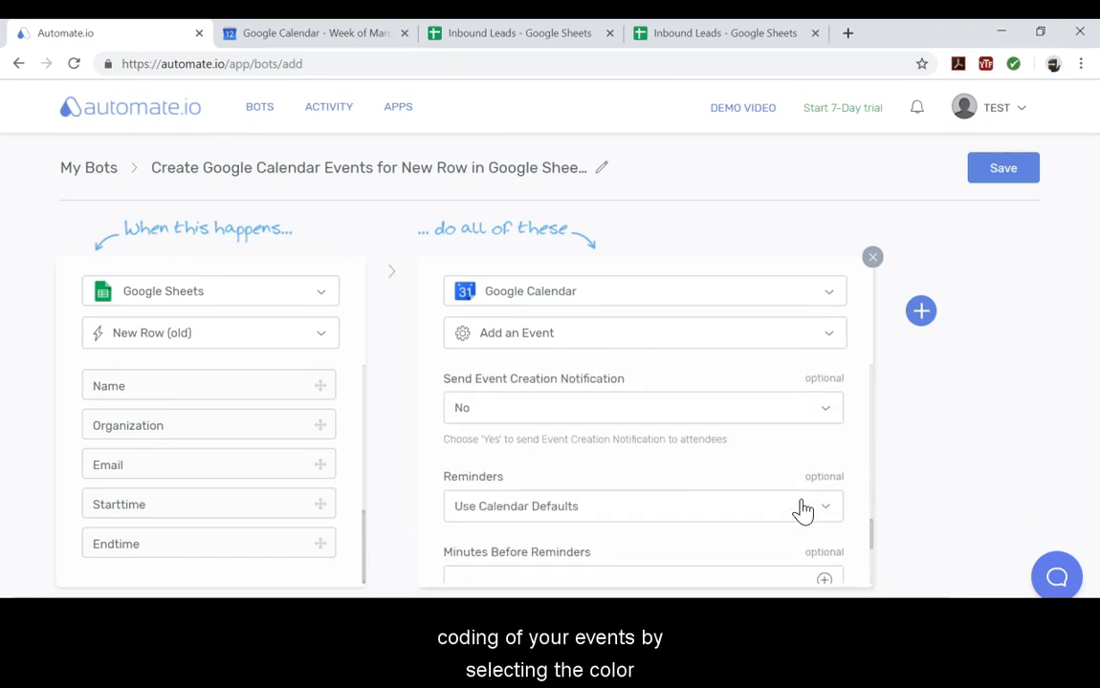
{"action": "scroll", "coordinate": [802, 510], "scroll_direction": "down", "scroll_amount": 1}
{"action": "scroll", "coordinate": [798, 498], "scroll_direction": "down", "scroll_amount": 2}
{"action": "left_click", "coordinate": [786, 432]}
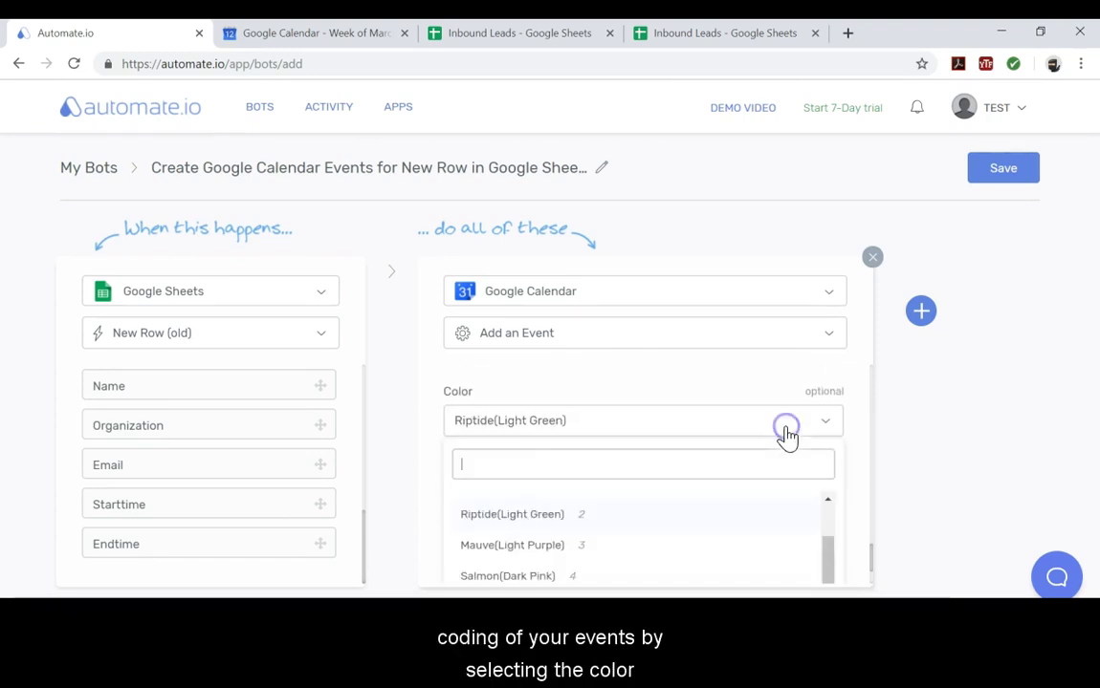
{"action": "left_click", "coordinate": [547, 544]}
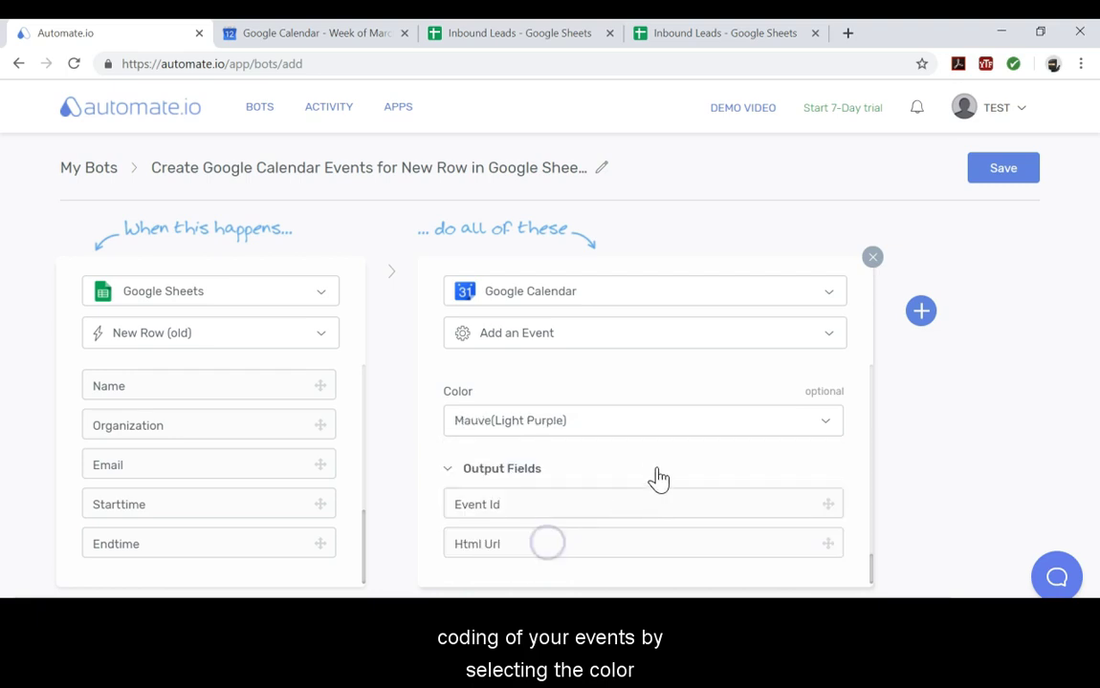
Step: Set the event's All day option to Yes
{"action": "scroll", "coordinate": [659, 476], "scroll_direction": "up", "scroll_amount": 2}
{"action": "scroll", "coordinate": [659, 470], "scroll_direction": "up", "scroll_amount": 1}
{"action": "scroll", "coordinate": [659, 471], "scroll_direction": "up", "scroll_amount": 1}
{"action": "scroll", "coordinate": [659, 469], "scroll_direction": "up", "scroll_amount": 1}
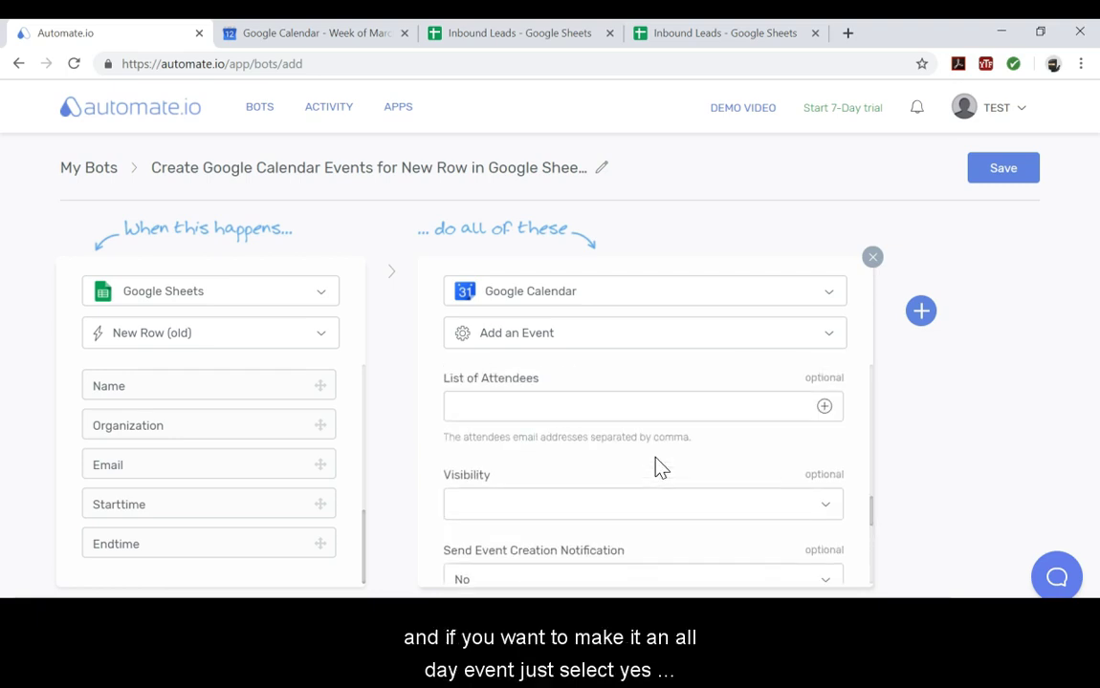
{"action": "scroll", "coordinate": [658, 468], "scroll_direction": "up", "scroll_amount": 2}
{"action": "left_click", "coordinate": [659, 507]}
{"action": "scroll", "coordinate": [658, 531], "scroll_direction": "down", "scroll_amount": 1}
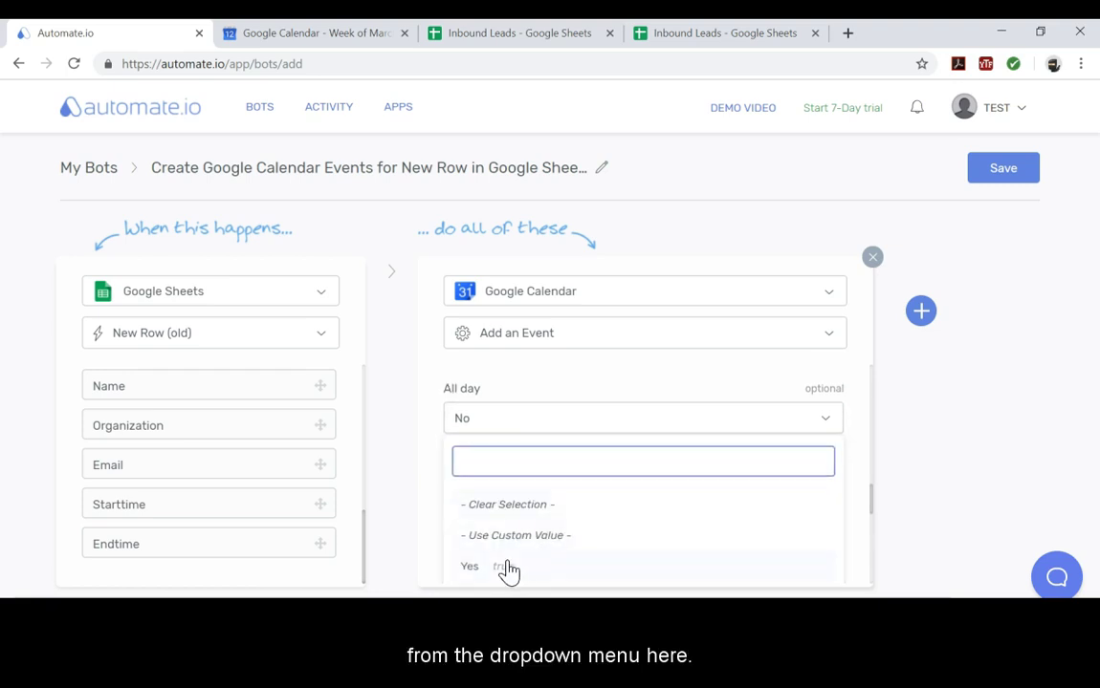
{"action": "left_click", "coordinate": [471, 567]}
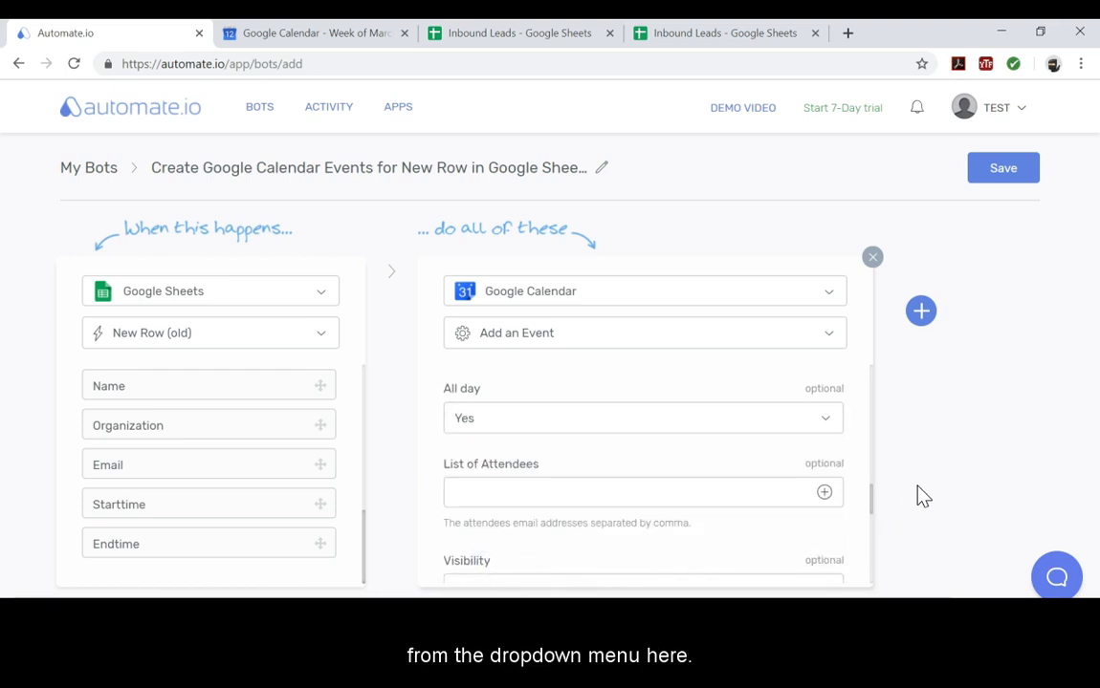
{"action": "scroll", "coordinate": [761, 467], "scroll_direction": "up", "scroll_amount": 2}
{"action": "scroll", "coordinate": [742, 467], "scroll_direction": "up", "scroll_amount": 2}
{"action": "scroll", "coordinate": [741, 464], "scroll_direction": "up", "scroll_amount": 3}
{"action": "scroll", "coordinate": [741, 464], "scroll_direction": "up", "scroll_amount": 2}
{"action": "scroll", "coordinate": [737, 467], "scroll_direction": "up", "scroll_amount": 3}
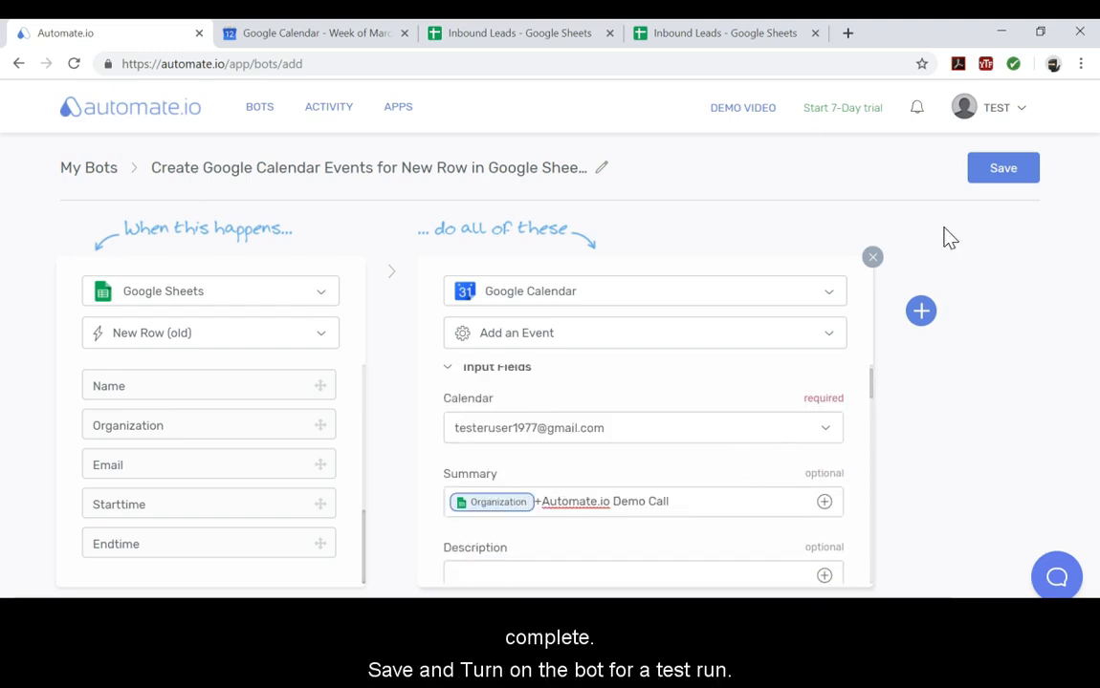
Step: Save and switch on the bot, then paste a test lead into row 9 of Inbound Leads
{"action": "left_click", "coordinate": [985, 172]}
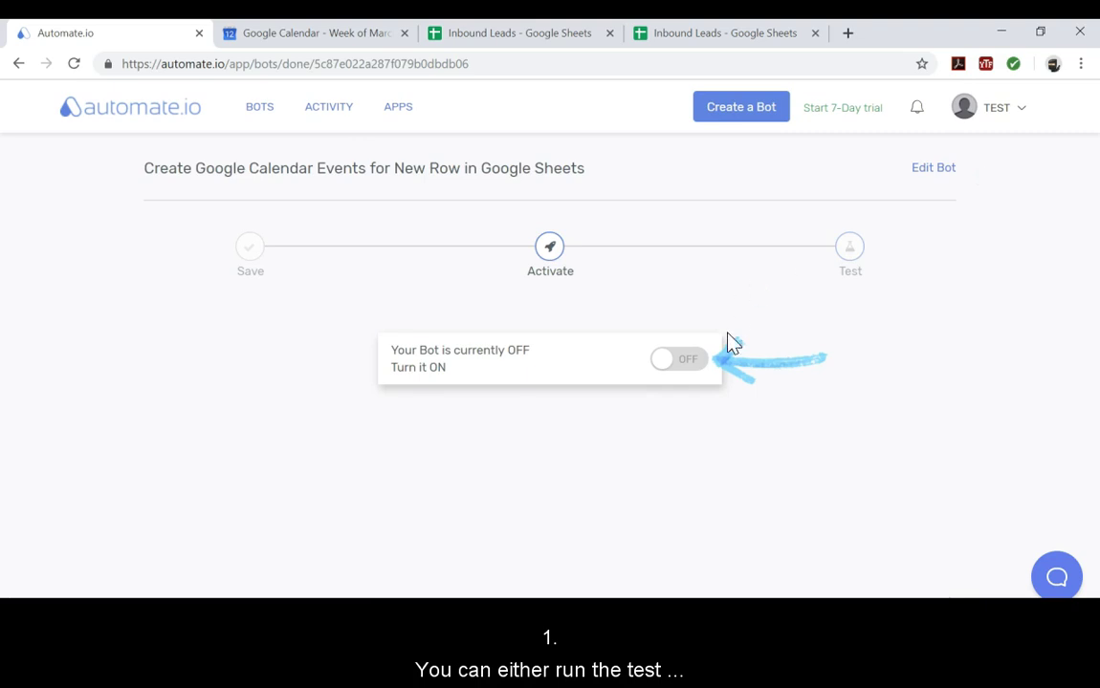
{"action": "left_click", "coordinate": [669, 362]}
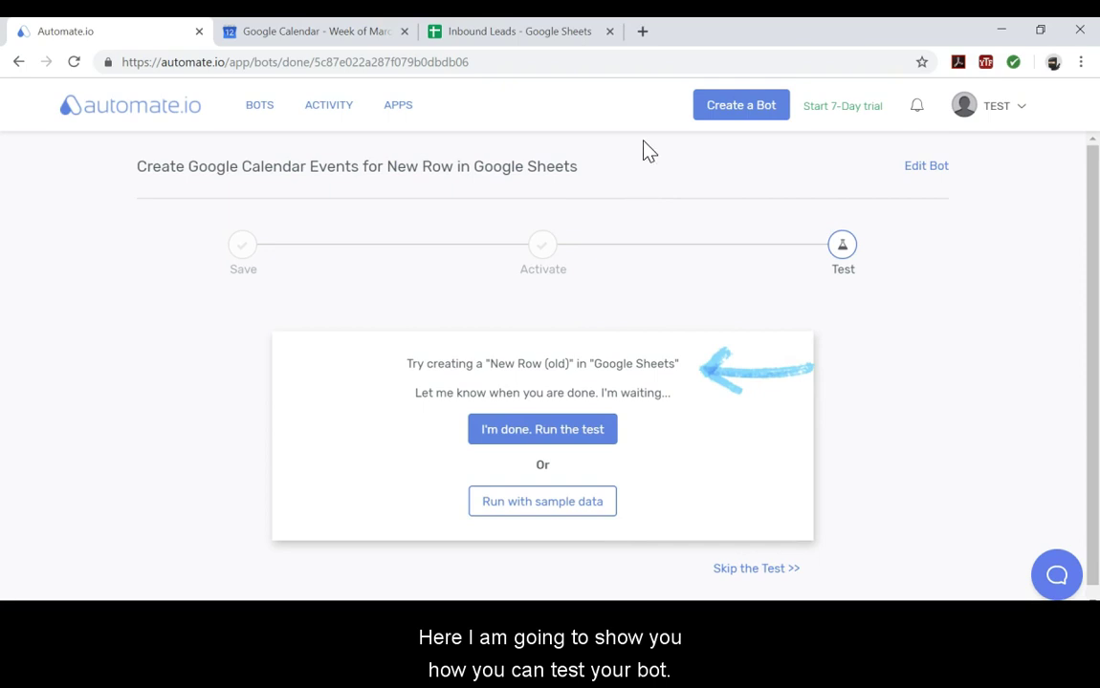
{"action": "left_click", "coordinate": [545, 34]}
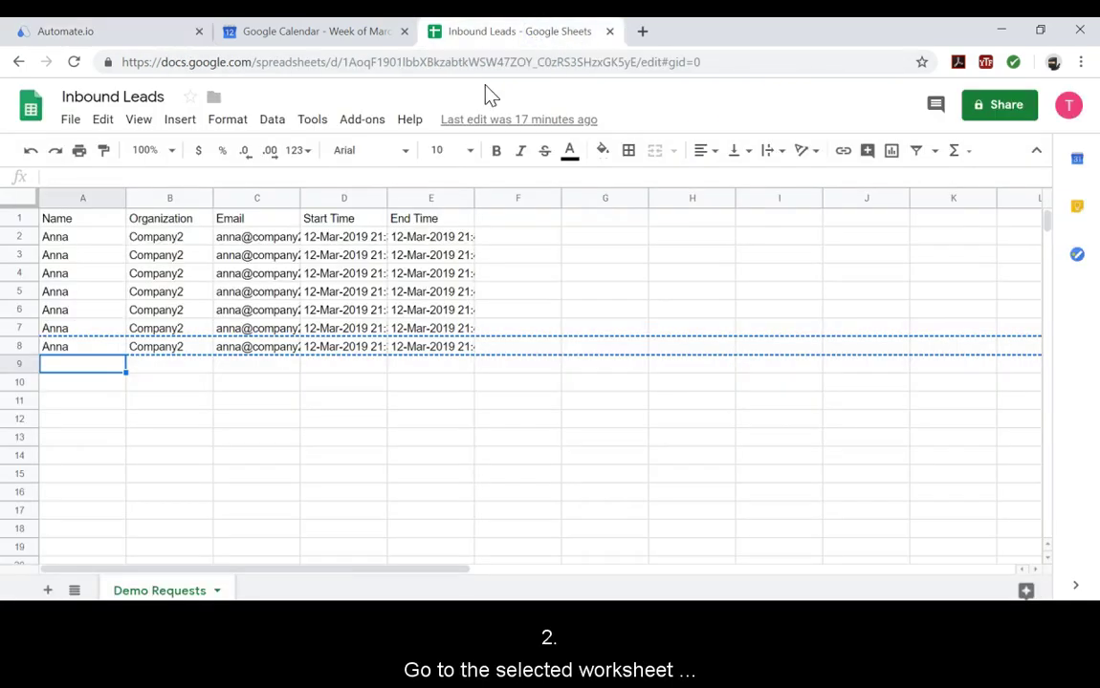
{"action": "right_click", "coordinate": [89, 370]}
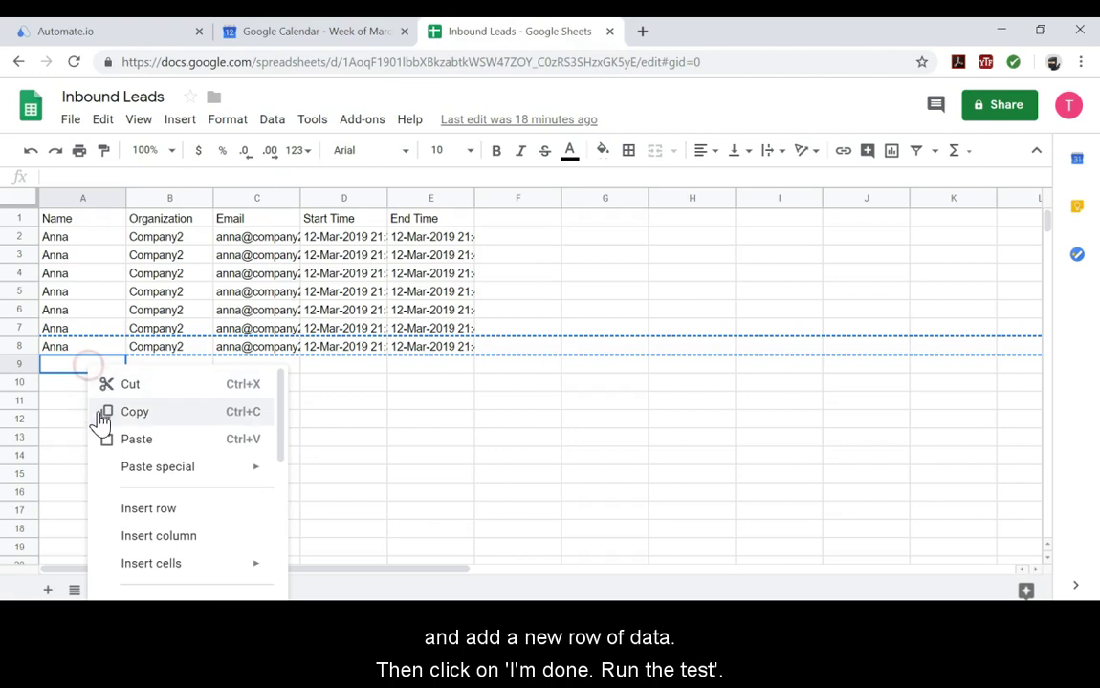
{"action": "left_click", "coordinate": [108, 439]}
Step: Run the bot test to an all-good result, then close the Automate.io and Google Calendar tabs
{"action": "left_click", "coordinate": [158, 36]}
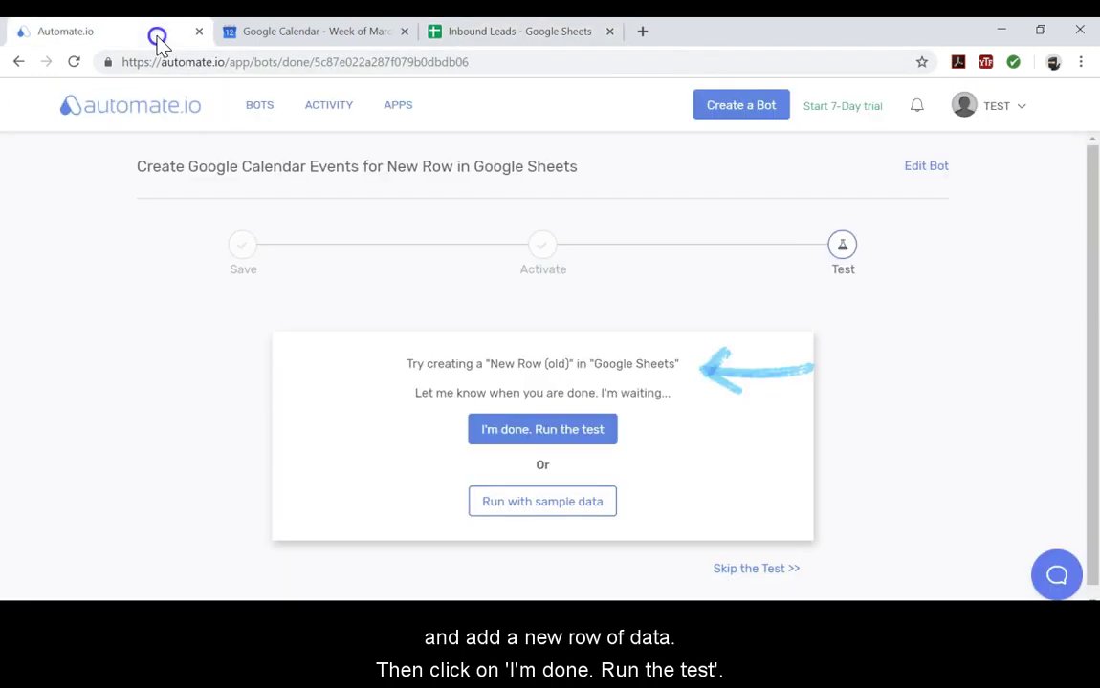
{"action": "left_click", "coordinate": [512, 432]}
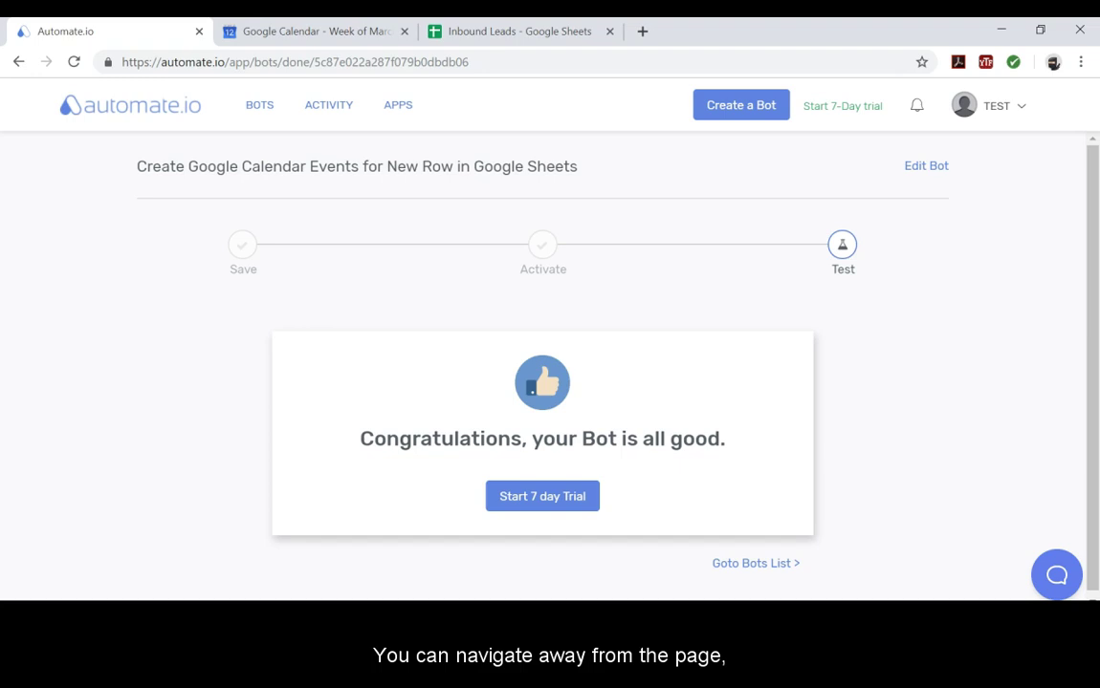
{"action": "left_click", "coordinate": [198, 32]}
{"action": "left_click", "coordinate": [198, 32]}
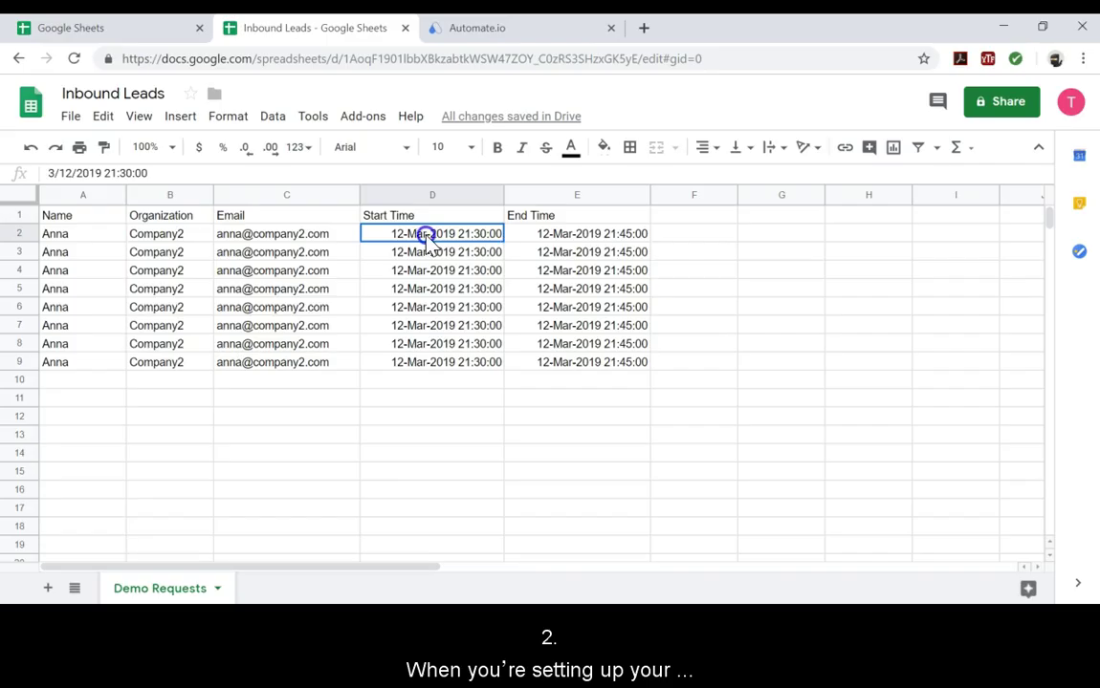
Step: Format the start times with the custom date-time format 5-Aug-1930 13:30:30
{"action": "left_click", "coordinate": [228, 115]}
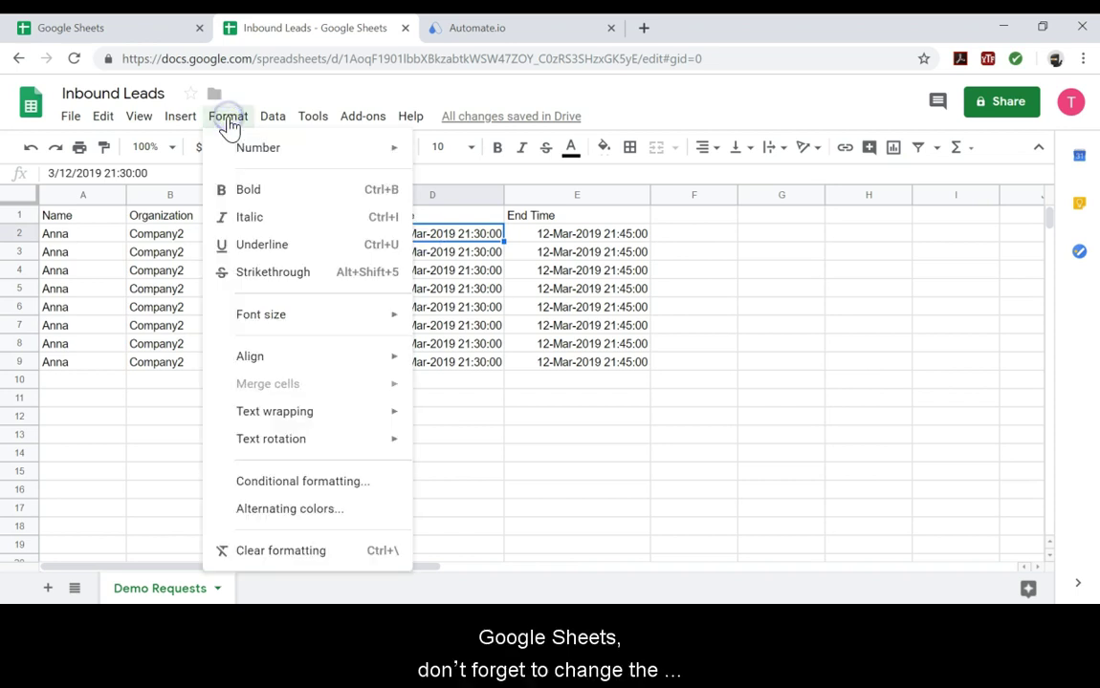
{"action": "left_click", "coordinate": [262, 147]}
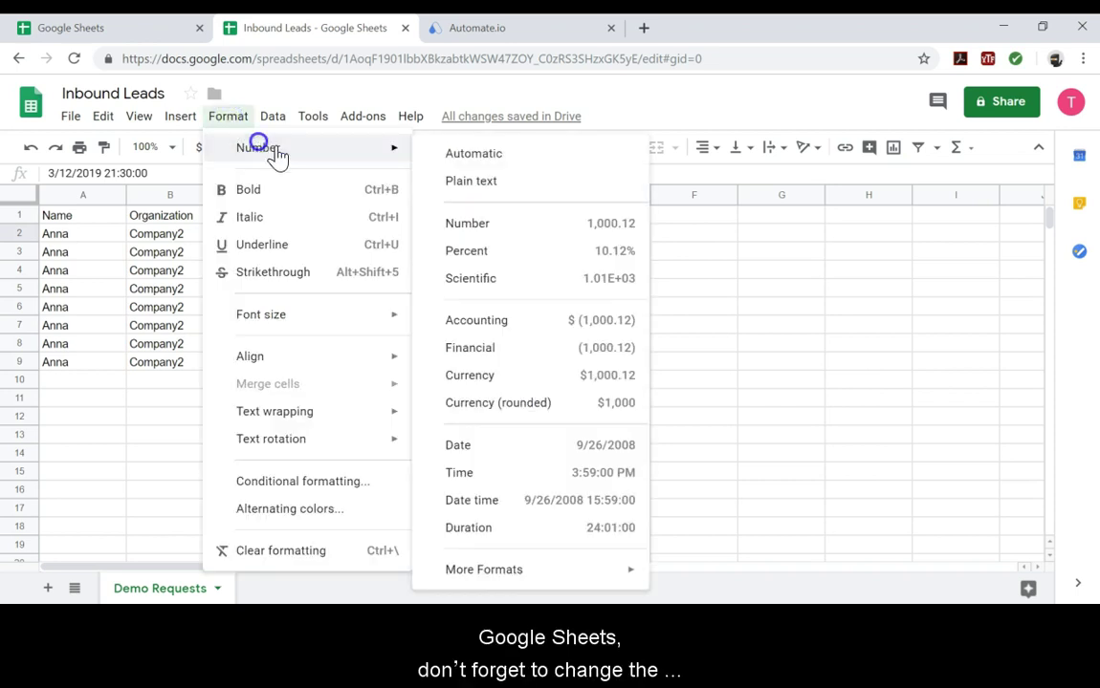
{"action": "left_click", "coordinate": [495, 574]}
{"action": "left_click", "coordinate": [693, 538]}
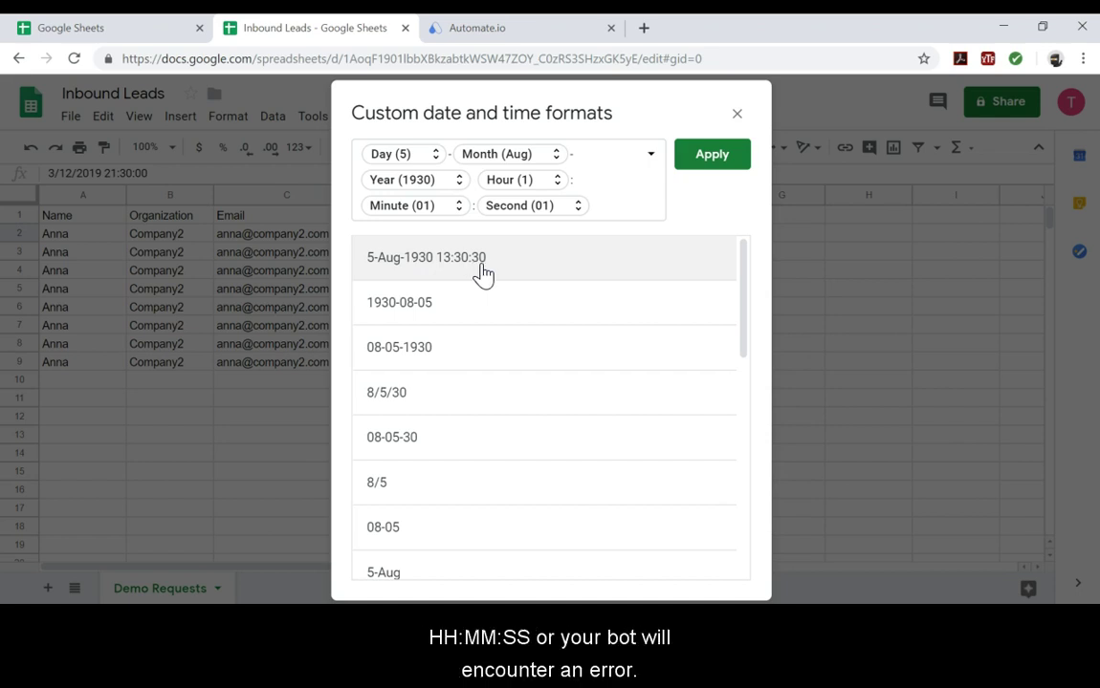
{"action": "left_click", "coordinate": [730, 164]}
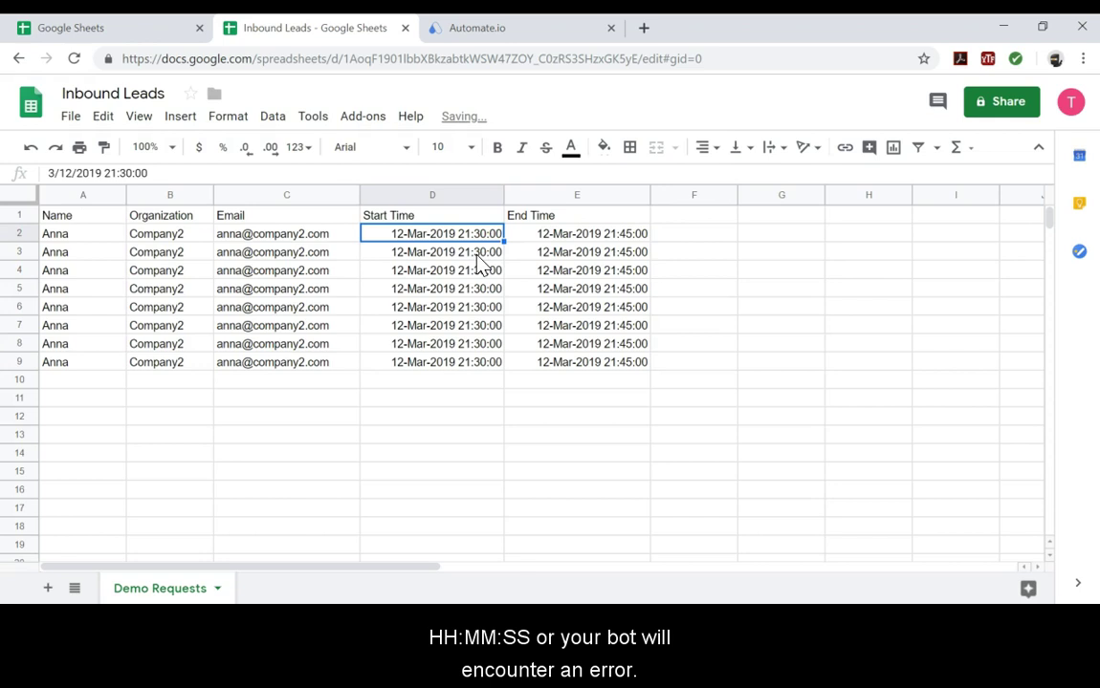
Step: Back in the bot editor, view the Date and Time Formats help article for Start Time
{"action": "left_click", "coordinate": [504, 29]}
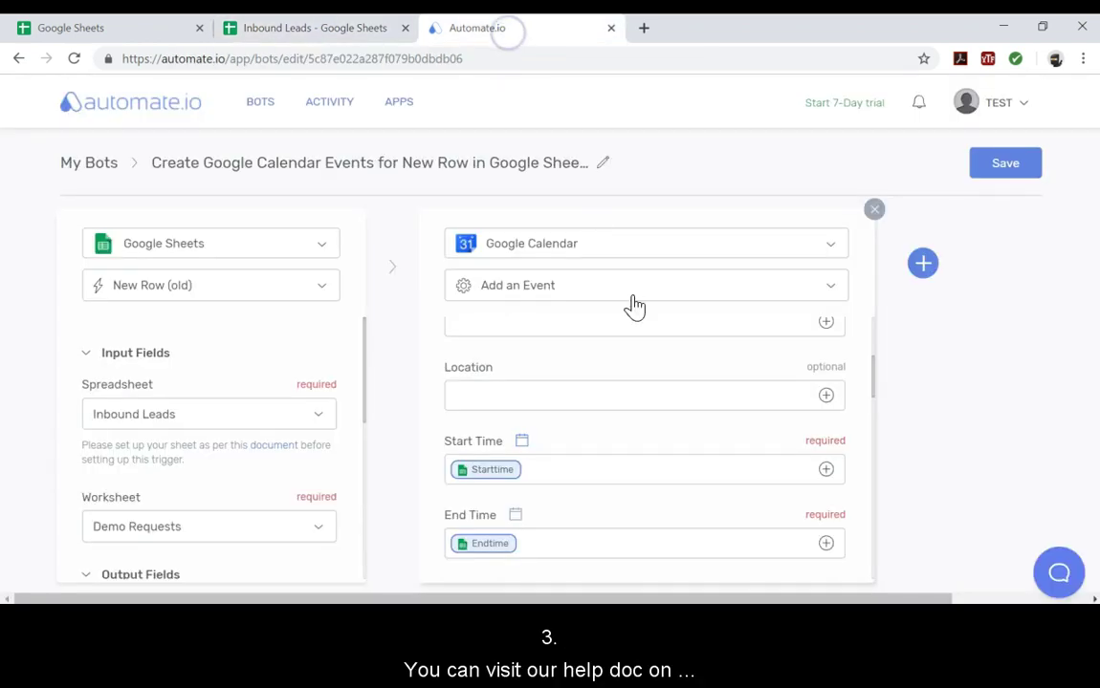
{"action": "left_click", "coordinate": [521, 441]}
{"action": "scroll", "coordinate": [522, 447], "scroll_direction": "down", "scroll_amount": 1}
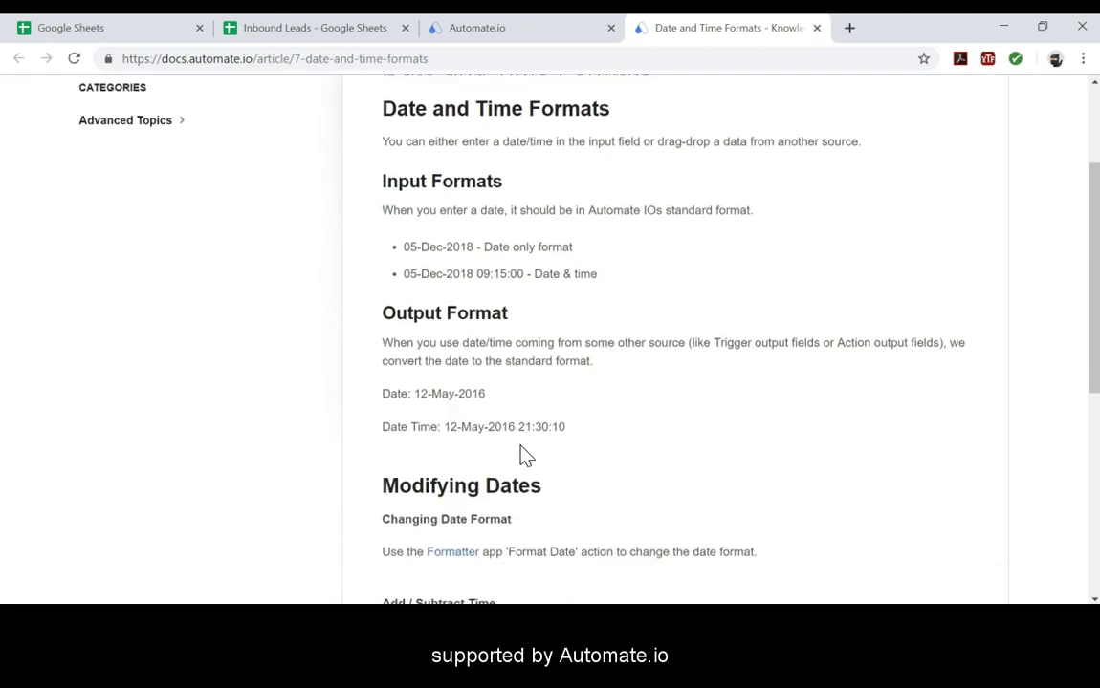